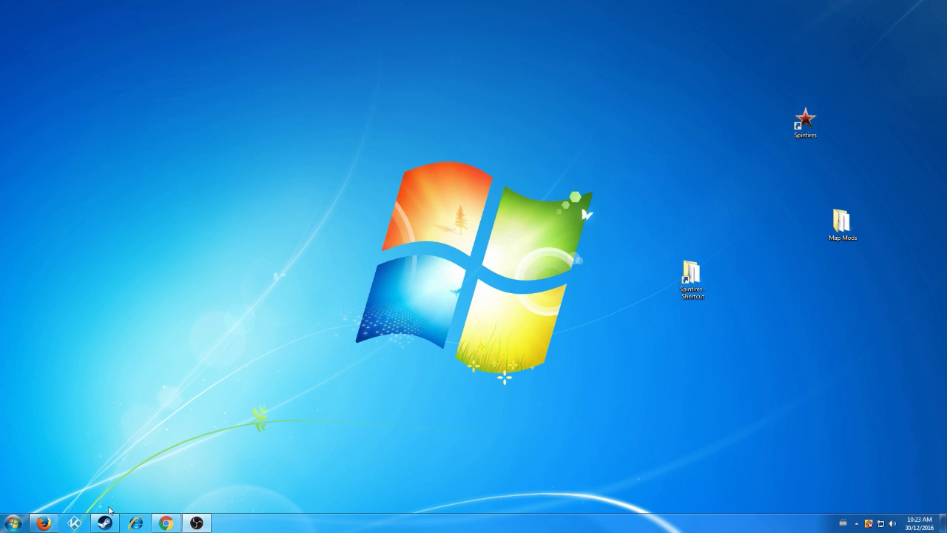
- Open the steamapps\common\Spintires install folder through Spintires' Steam Properties, Local Files, Browse Local Files
{"action": "left_click", "coordinate": [106, 522]}
{"action": "left_click", "coordinate": [106, 522]}
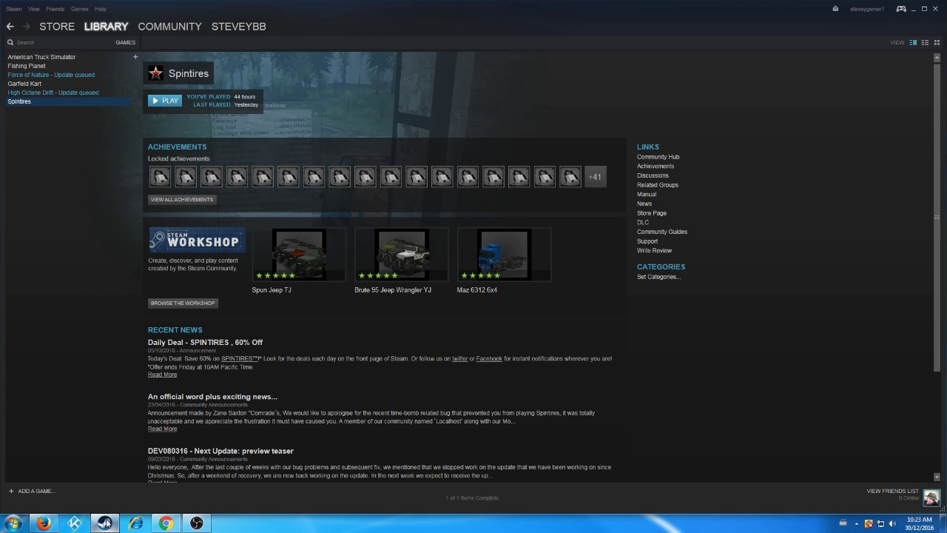
{"action": "right_click", "coordinate": [21, 104]}
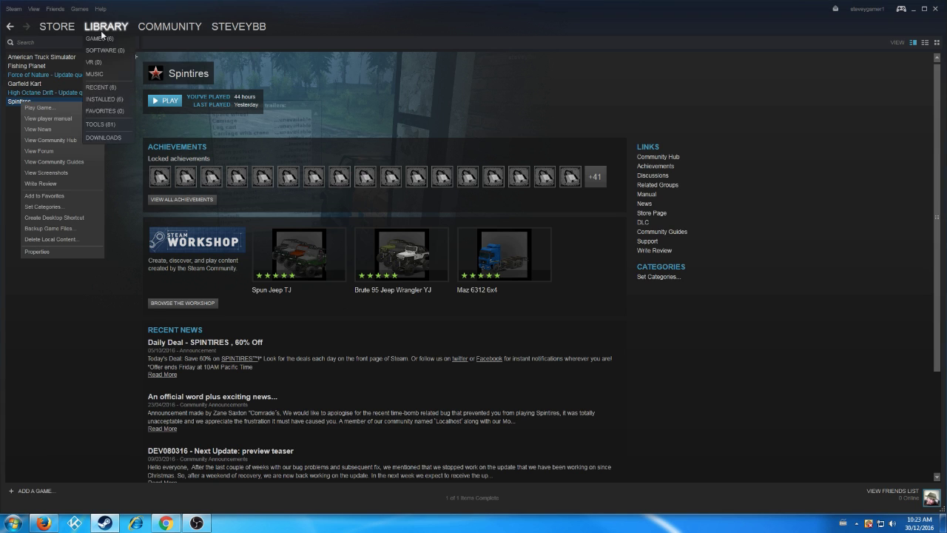
{"action": "left_click", "coordinate": [48, 130]}
{"action": "right_click", "coordinate": [29, 102]}
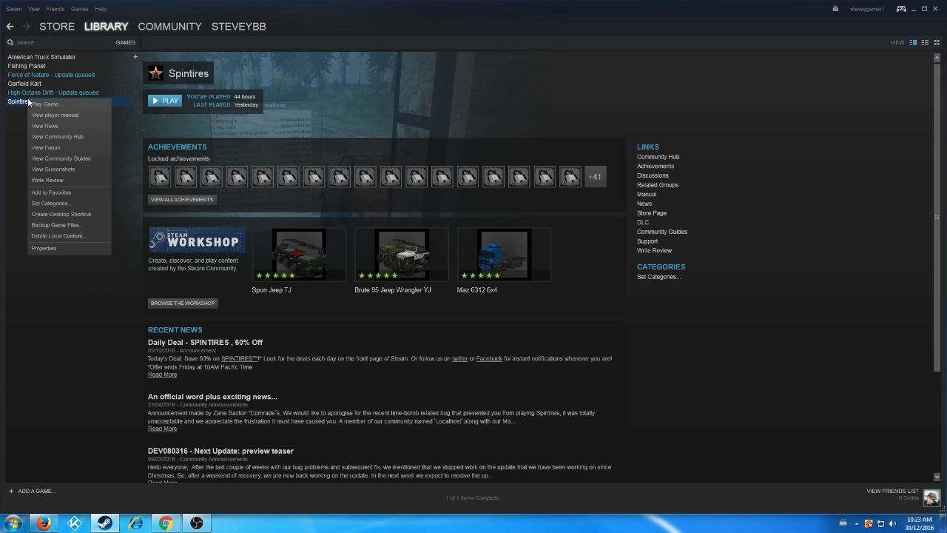
{"action": "left_click", "coordinate": [56, 248]}
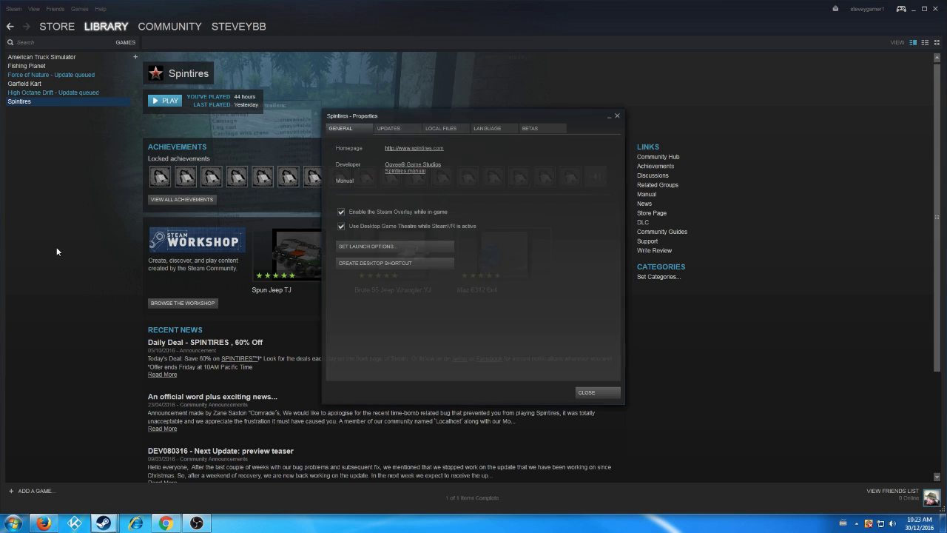
{"action": "left_click", "coordinate": [445, 128]}
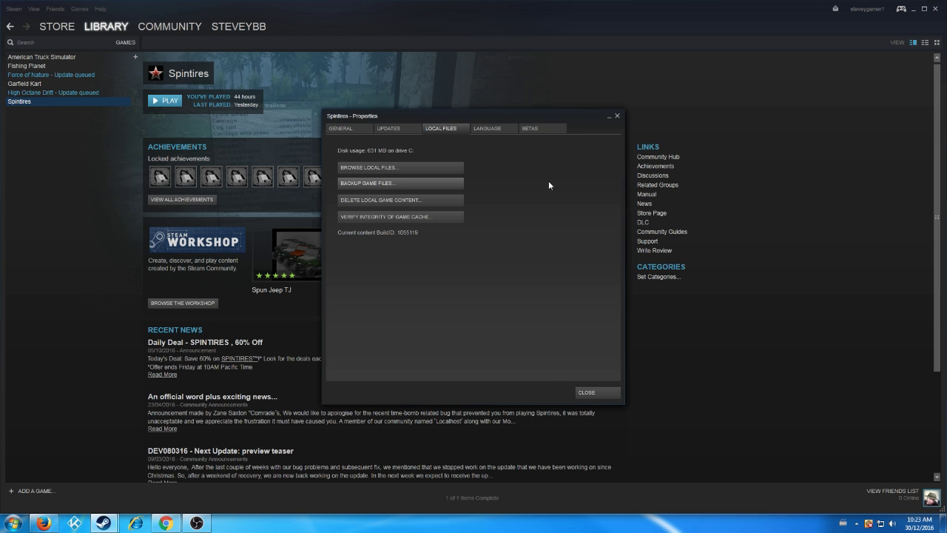
{"action": "left_click", "coordinate": [369, 168]}
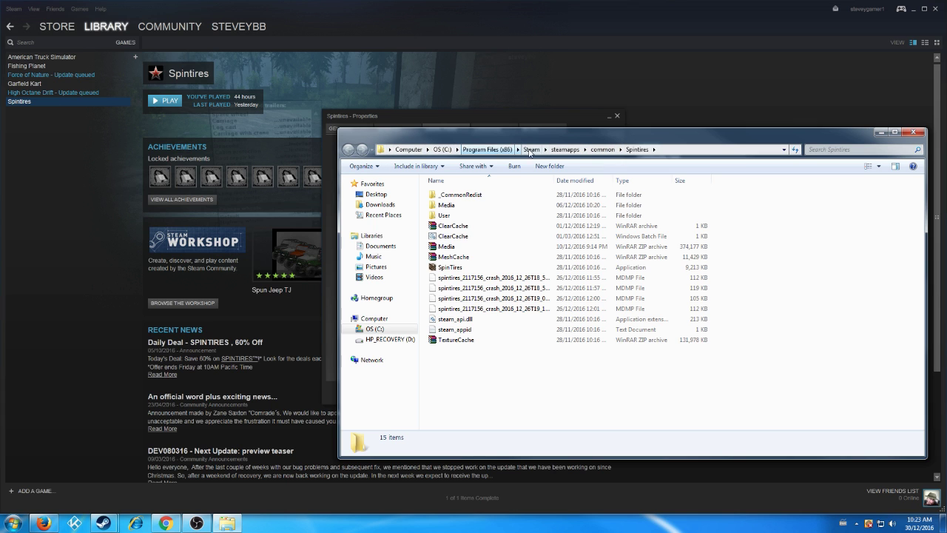
- Create a desktop shortcut to the Spintires folder from 'common', then close Explorer and Properties
{"action": "left_click", "coordinate": [603, 150]}
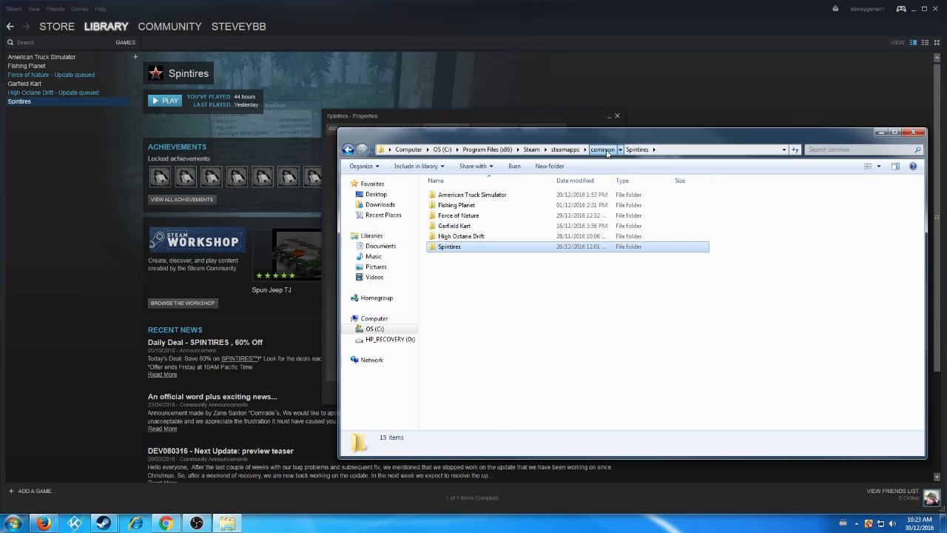
{"action": "right_click", "coordinate": [452, 250]}
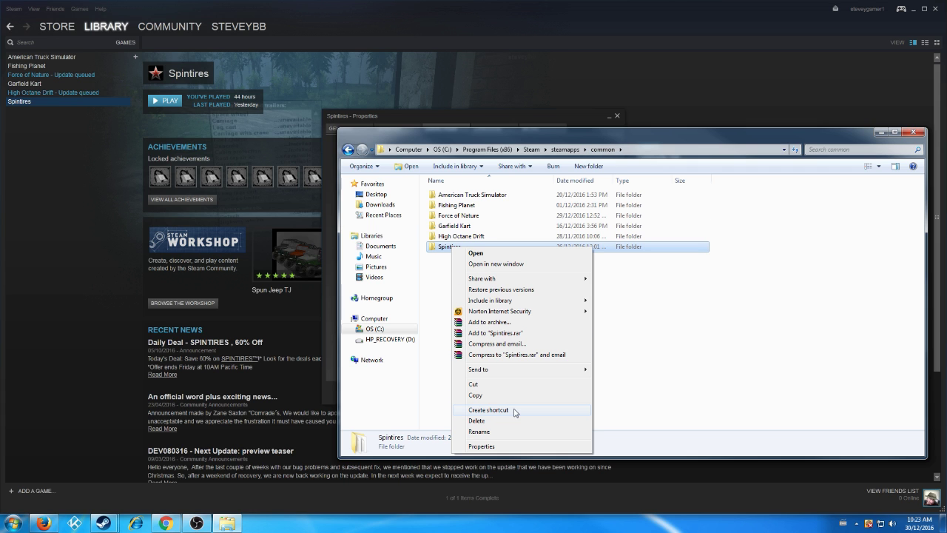
{"action": "left_click", "coordinate": [913, 133]}
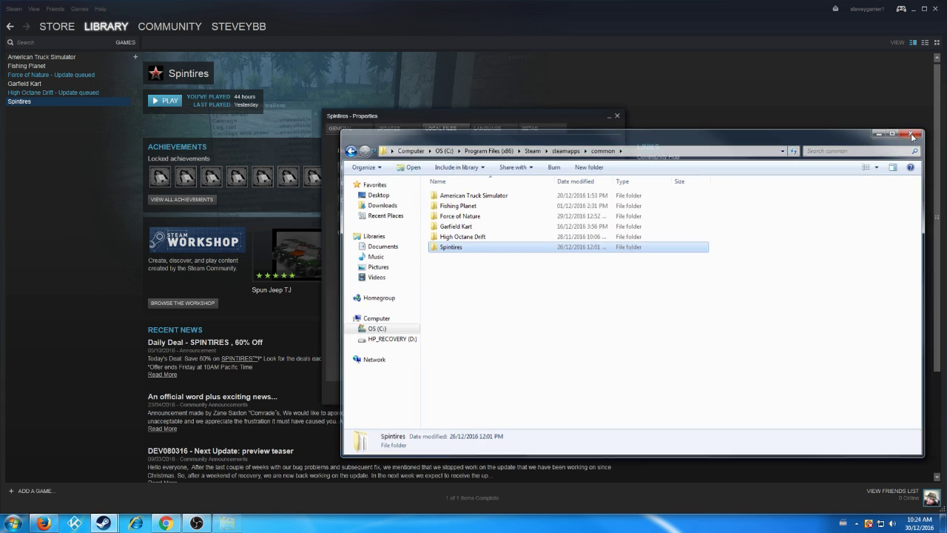
{"action": "left_click", "coordinate": [914, 133]}
- Minimize Steam and open the game folder from the 'Spintires - Shortcut' desktop icon
{"action": "left_click", "coordinate": [617, 117]}
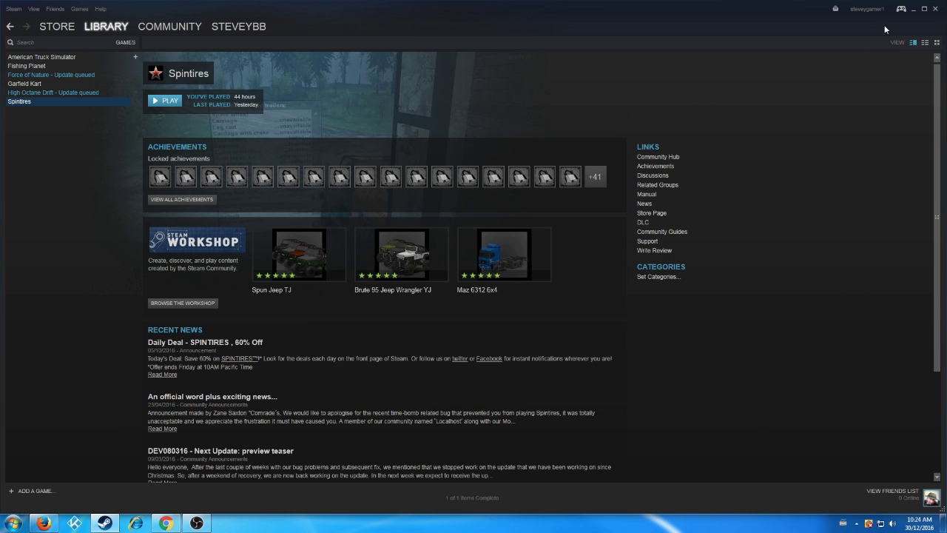
{"action": "left_click", "coordinate": [913, 9]}
{"action": "double_click", "coordinate": [692, 273]}
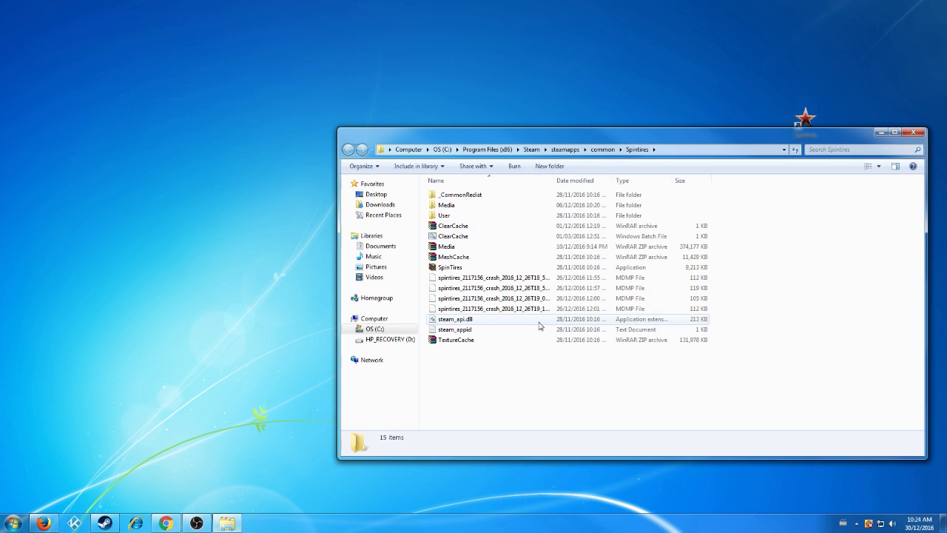
- Look over the 15 Spintires game files, close the folder, and bring up Firefox's Oovee Download Manager
{"action": "left_click_drag", "start_coordinate": [525, 370], "coordinate": [448, 186]}
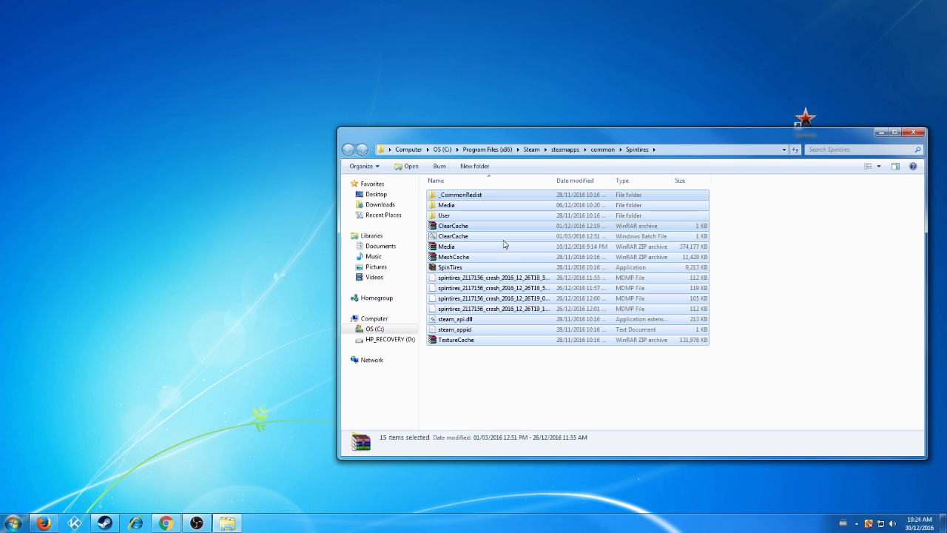
{"action": "left_click", "coordinate": [567, 388]}
{"action": "left_click_drag", "start_coordinate": [773, 131], "coordinate": [532, 93]}
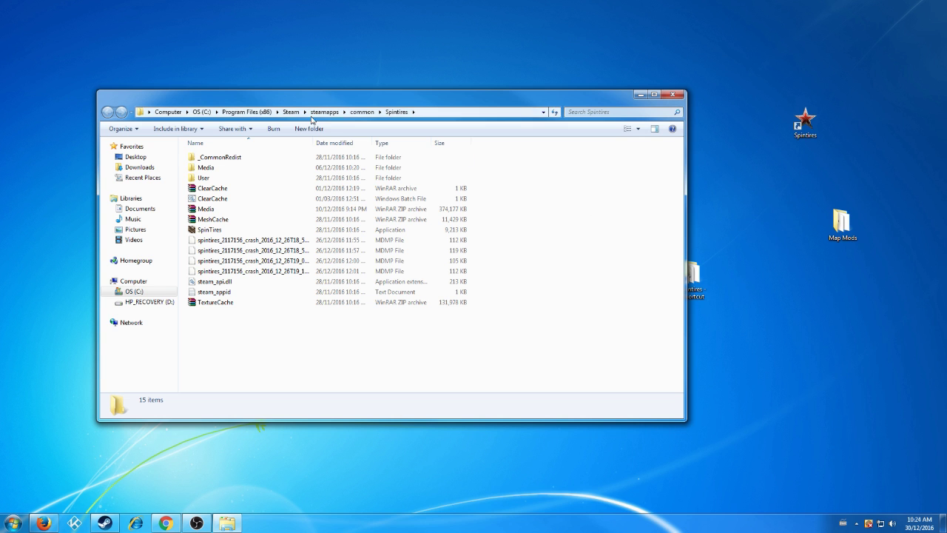
{"action": "left_click", "coordinate": [672, 94]}
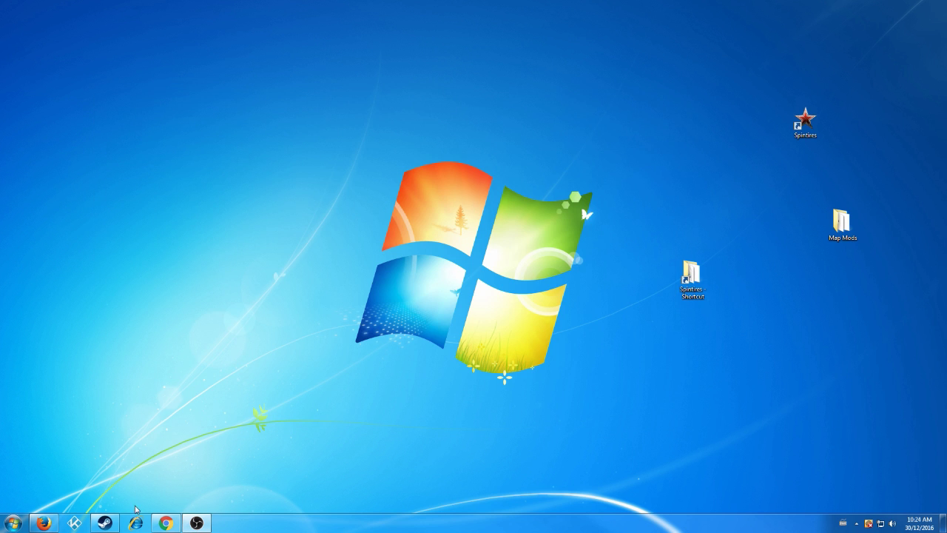
{"action": "left_click", "coordinate": [44, 522]}
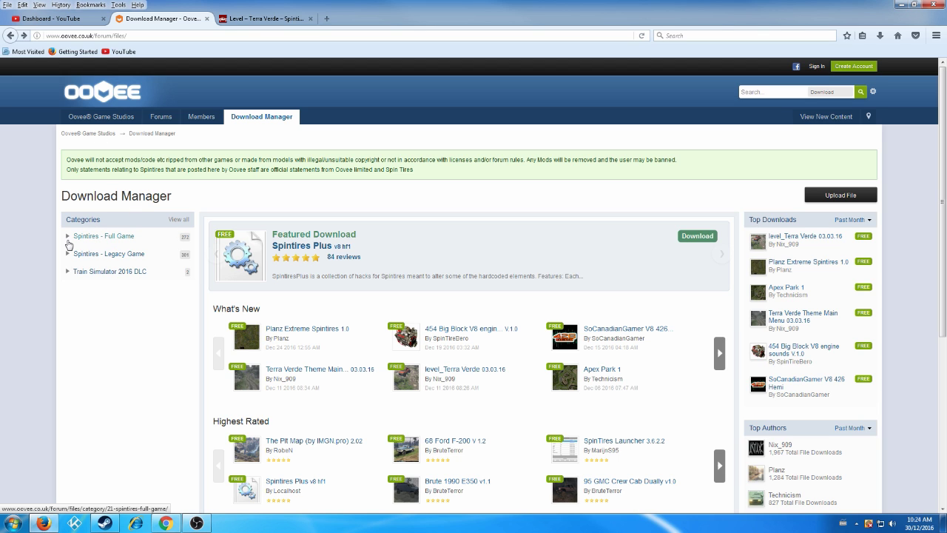
- Browse Spintires - Full Game > Maps to the Planz Extreme Spintires 1.0 page and read its description
{"action": "left_click", "coordinate": [119, 237]}
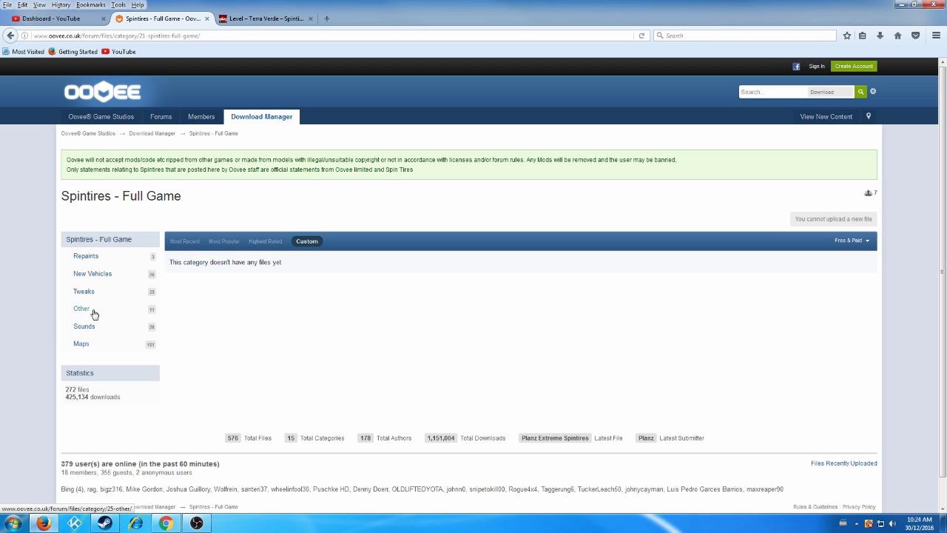
{"action": "left_click", "coordinate": [105, 350]}
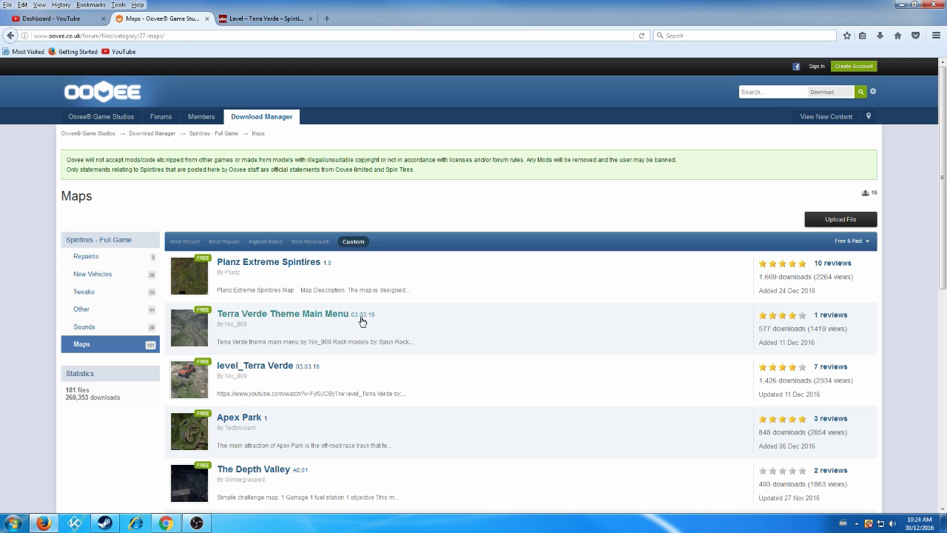
{"action": "left_click", "coordinate": [248, 261]}
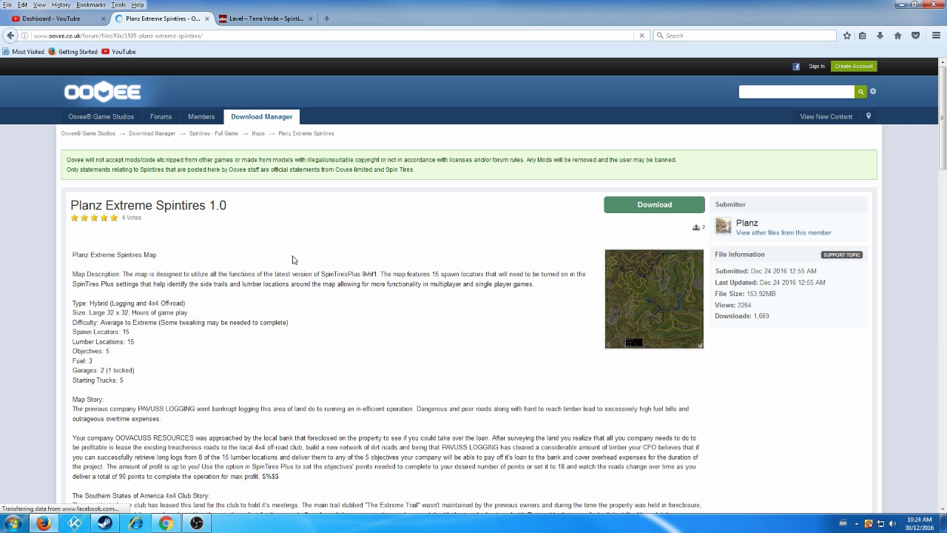
{"action": "scroll", "coordinate": [359, 325], "scroll_direction": "down", "scroll_amount": 6}
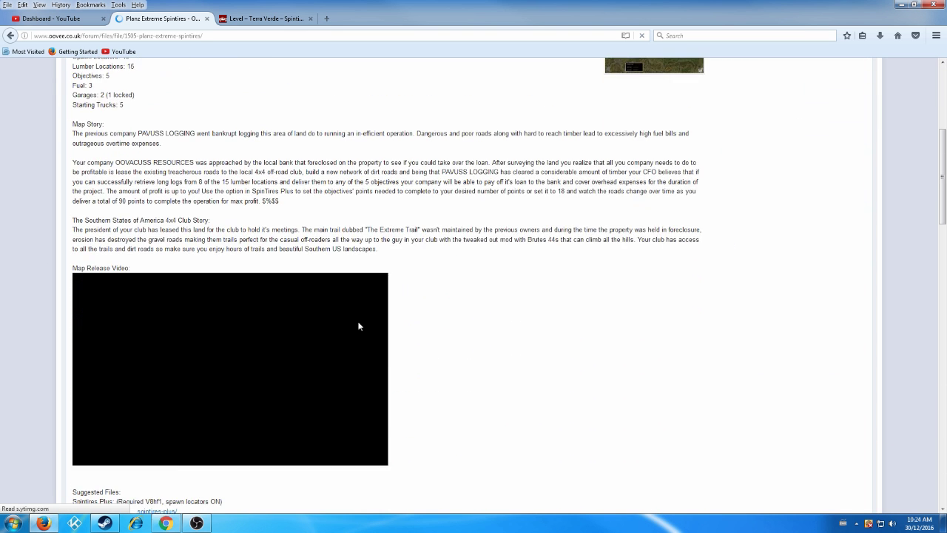
{"action": "scroll", "coordinate": [370, 311], "scroll_direction": "down", "scroll_amount": 5}
{"action": "scroll", "coordinate": [392, 288], "scroll_direction": "down", "scroll_amount": 4}
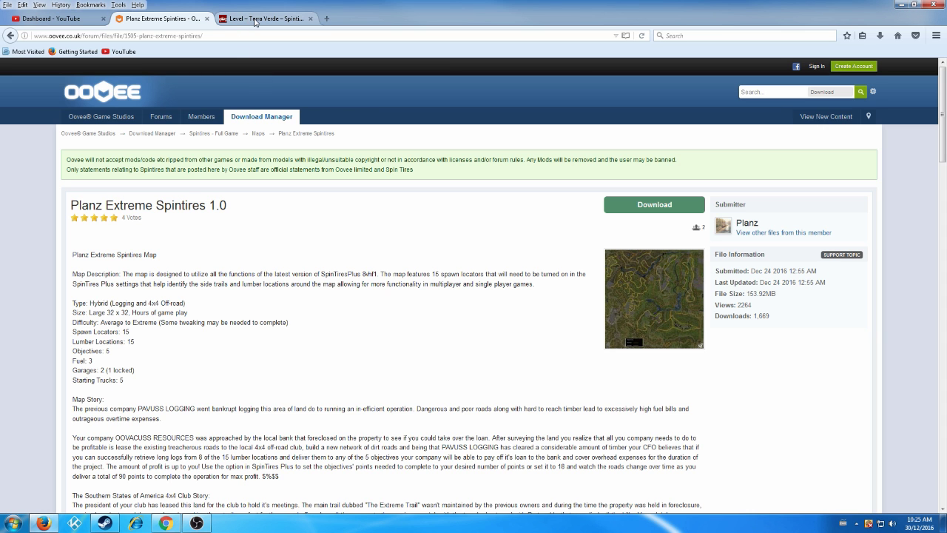
{"action": "left_click", "coordinate": [255, 19]}
- Scroll to the top of the Level – Terra Verde page, minimize Firefox, and open the Map Mods folder
{"action": "scroll", "coordinate": [238, 238], "scroll_direction": "up", "scroll_amount": 20}
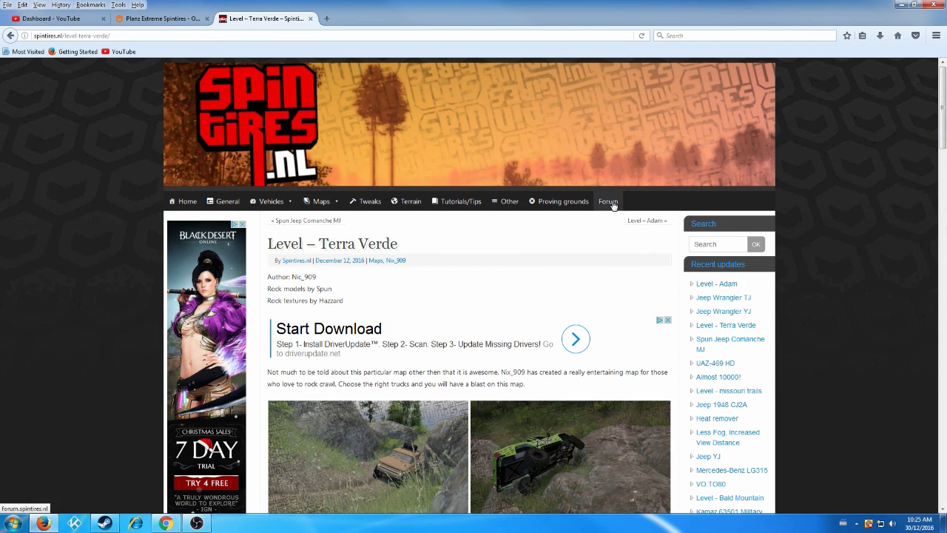
{"action": "left_click", "coordinate": [901, 5]}
{"action": "double_click", "coordinate": [841, 224]}
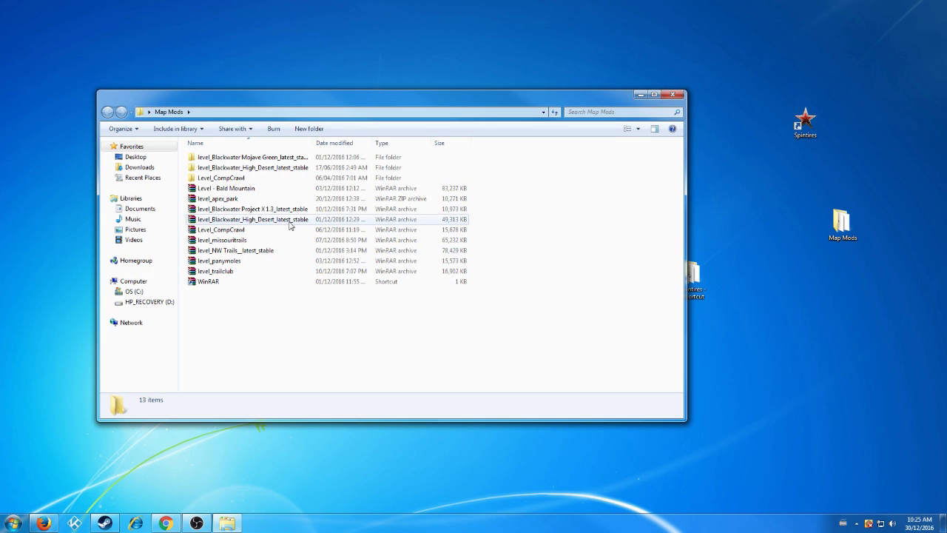
- Reopen Map Mods and drill down to the Blackwater High Desert map's Media folder
{"action": "left_click", "coordinate": [674, 95]}
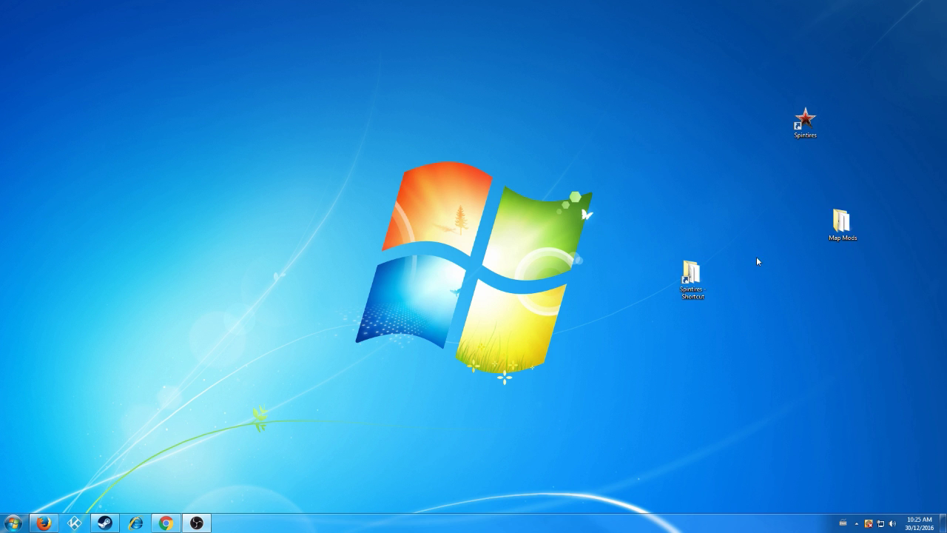
{"action": "double_click", "coordinate": [843, 226]}
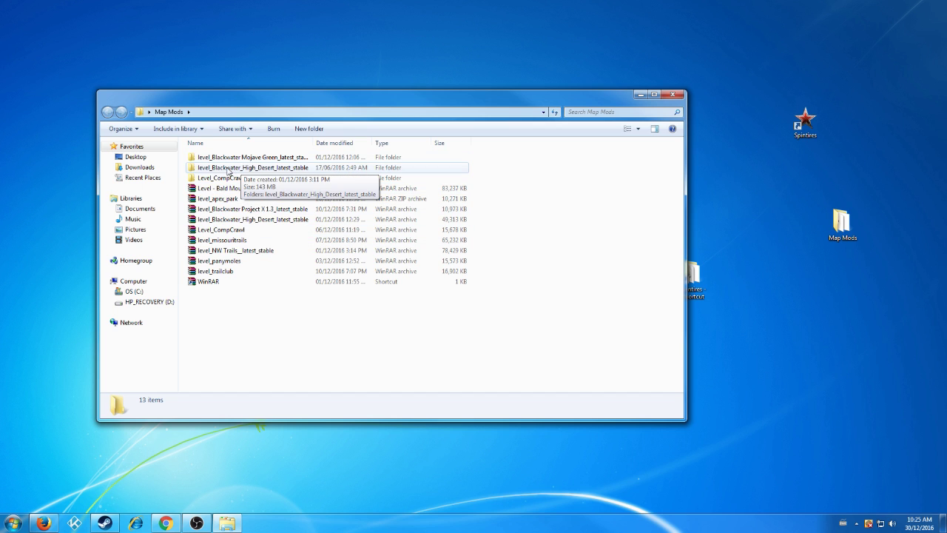
{"action": "double_click", "coordinate": [195, 171]}
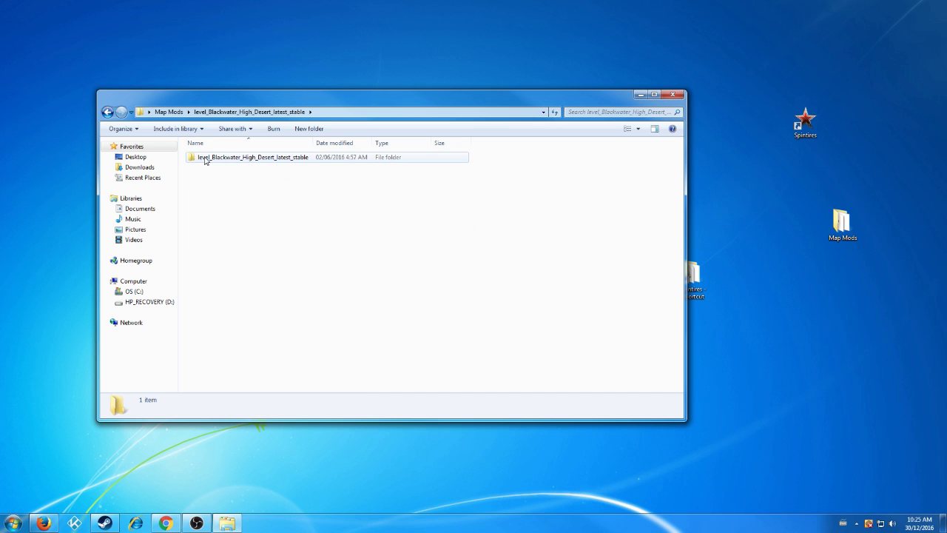
{"action": "double_click", "coordinate": [196, 160]}
{"action": "double_click", "coordinate": [194, 160]}
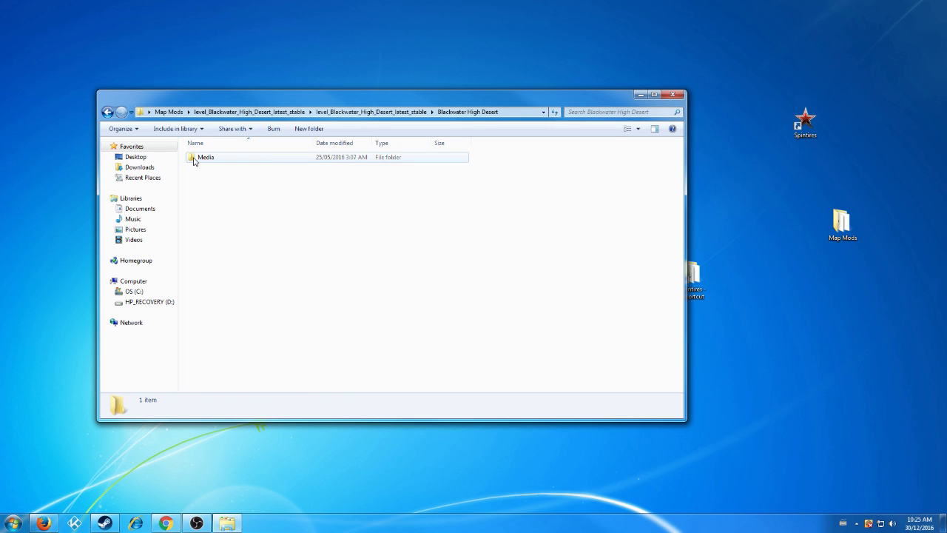
{"action": "left_click", "coordinate": [194, 160]}
{"action": "double_click", "coordinate": [191, 159]}
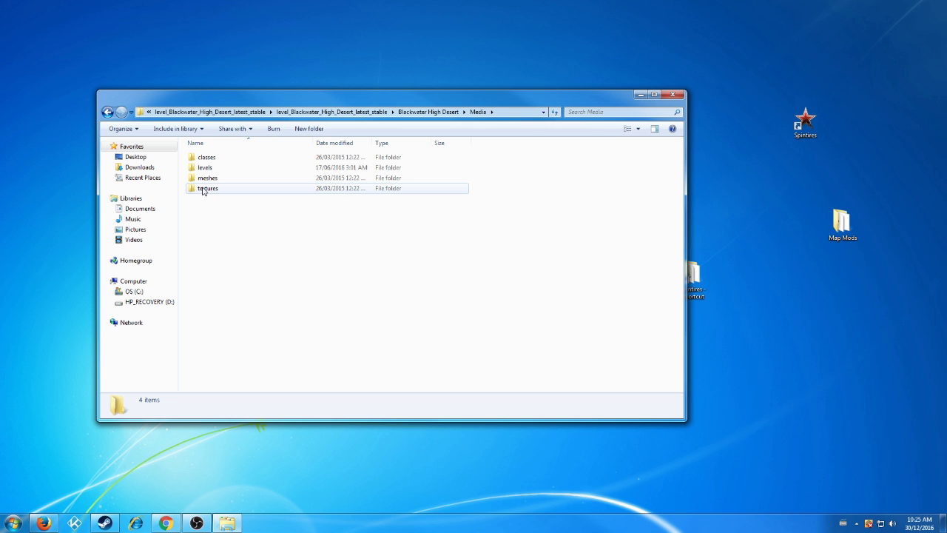
- Peek into the map's classes and grass folders, return to Blackwater High Desert, and open the game folder
{"action": "double_click", "coordinate": [194, 158]}
{"action": "double_click", "coordinate": [194, 160]}
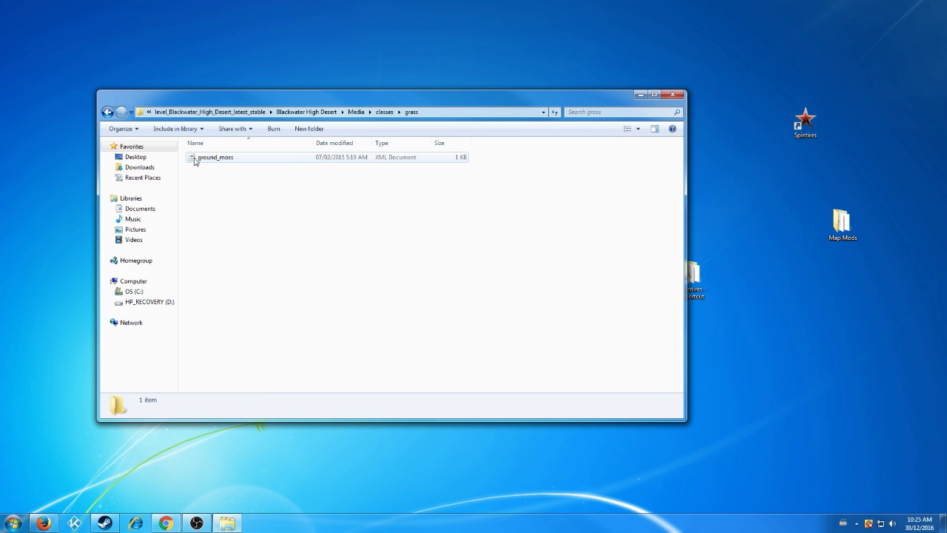
{"action": "left_click", "coordinate": [106, 111]}
{"action": "left_click", "coordinate": [108, 113]}
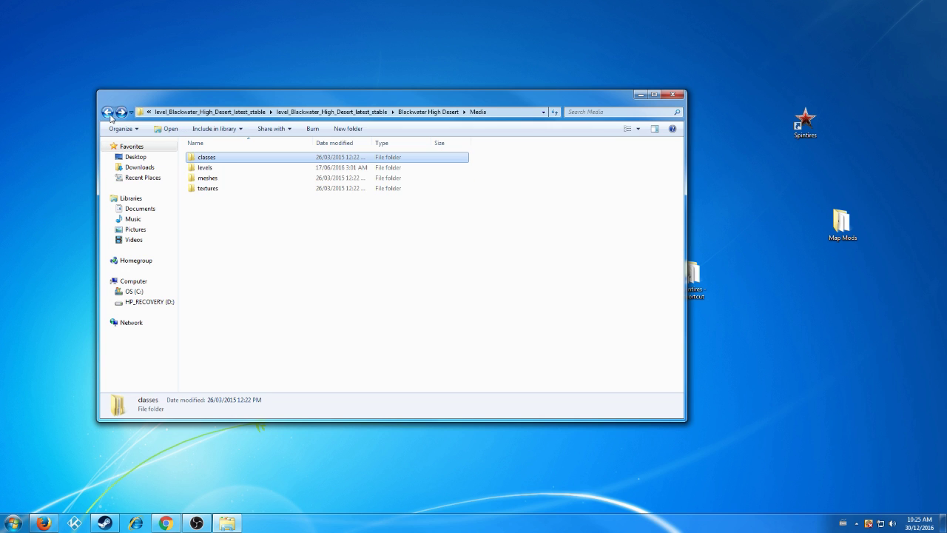
{"action": "left_click", "coordinate": [108, 112]}
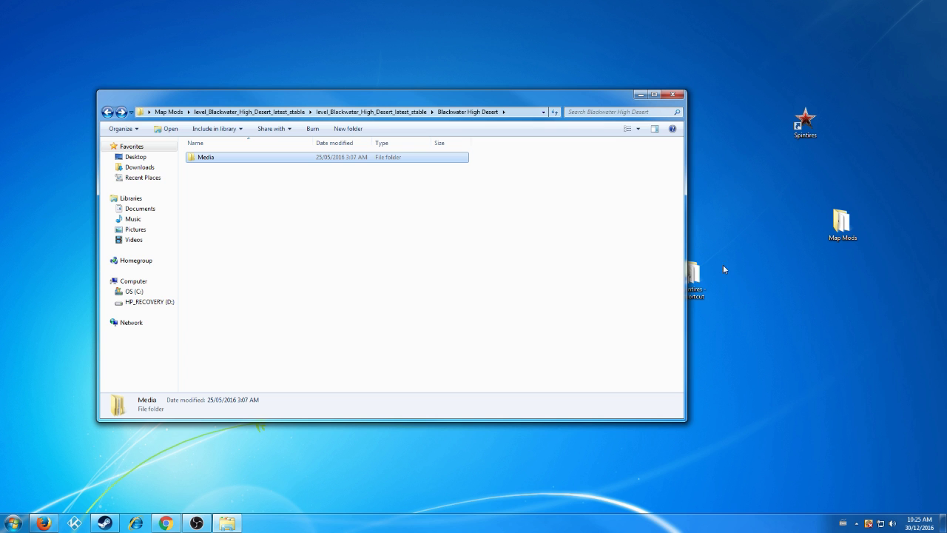
{"action": "double_click", "coordinate": [694, 275]}
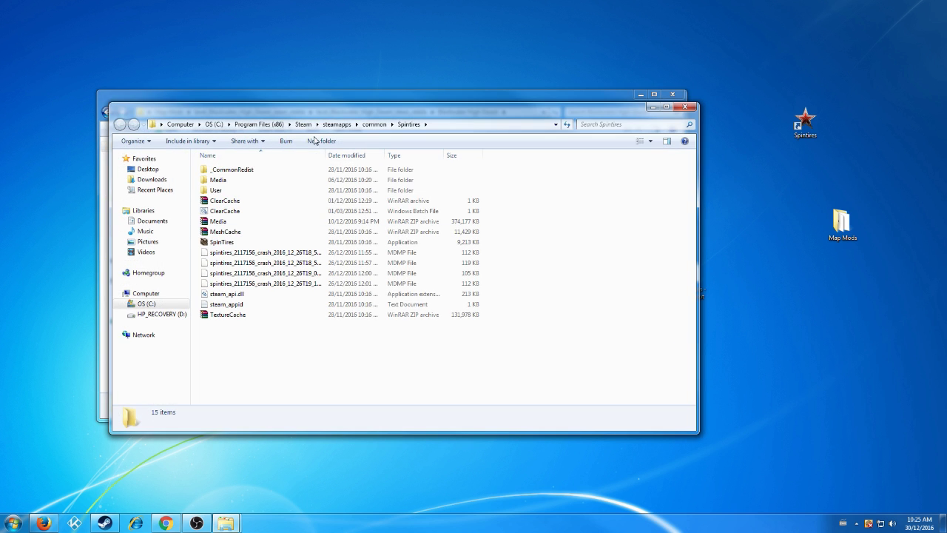
- Place both windows side by side and compare the game's and map's Media folders
{"action": "left_click_drag", "start_coordinate": [314, 109], "coordinate": [622, 141]}
{"action": "left_click", "coordinate": [525, 212]}
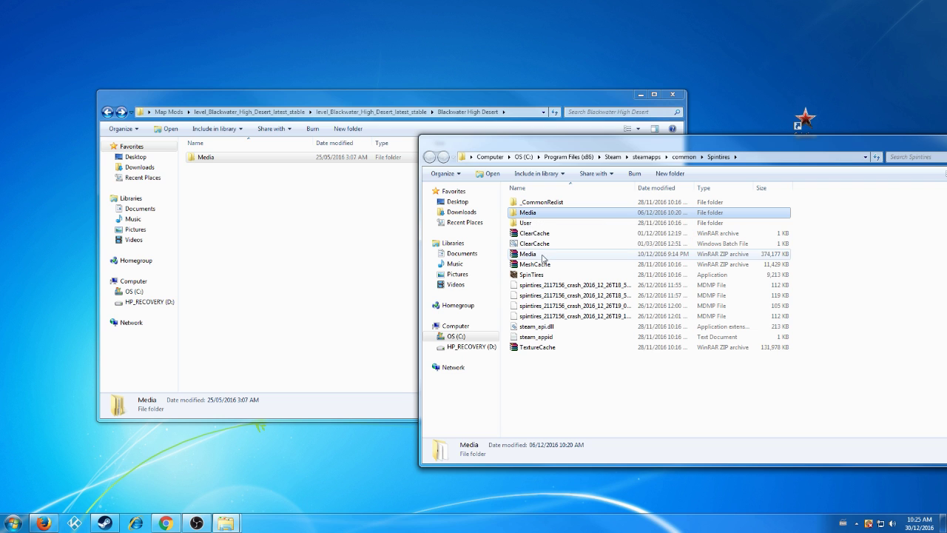
{"action": "double_click", "coordinate": [516, 216]}
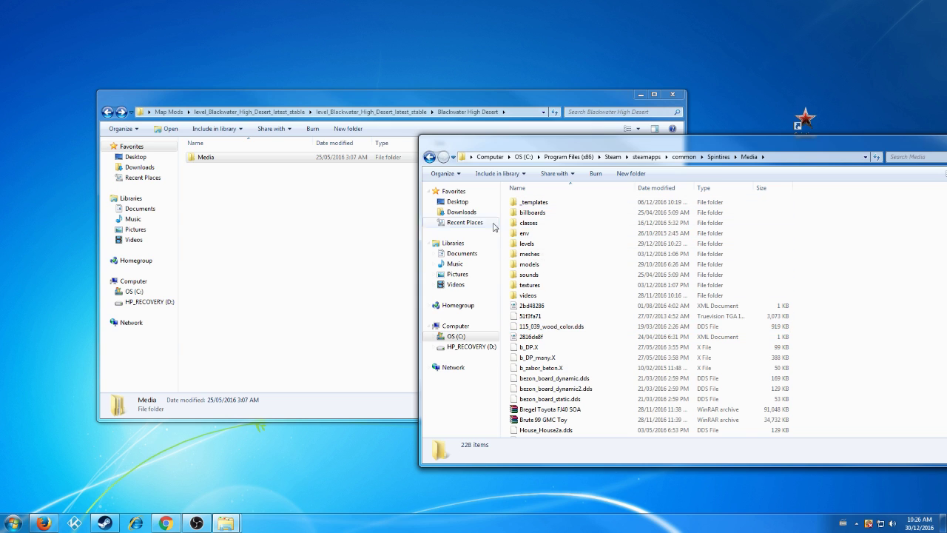
{"action": "double_click", "coordinate": [203, 158]}
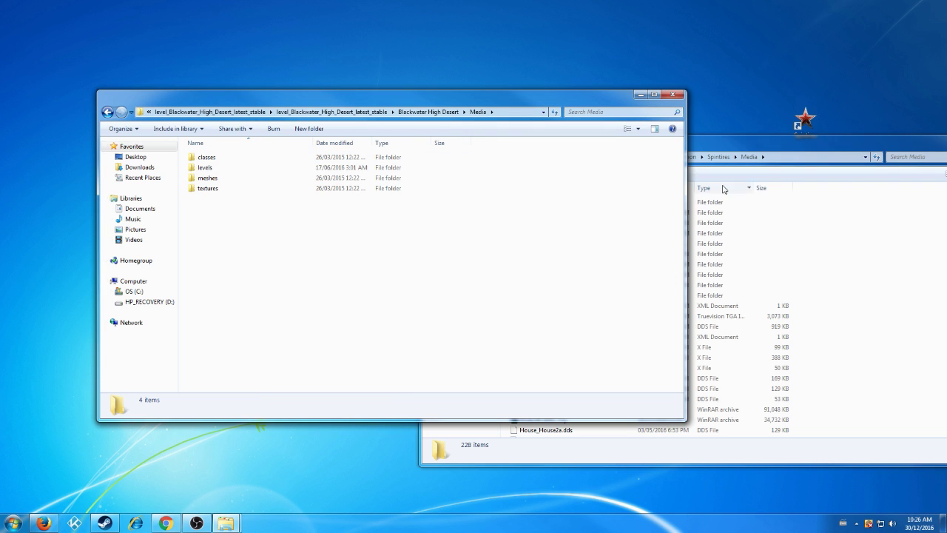
{"action": "left_click", "coordinate": [734, 155]}
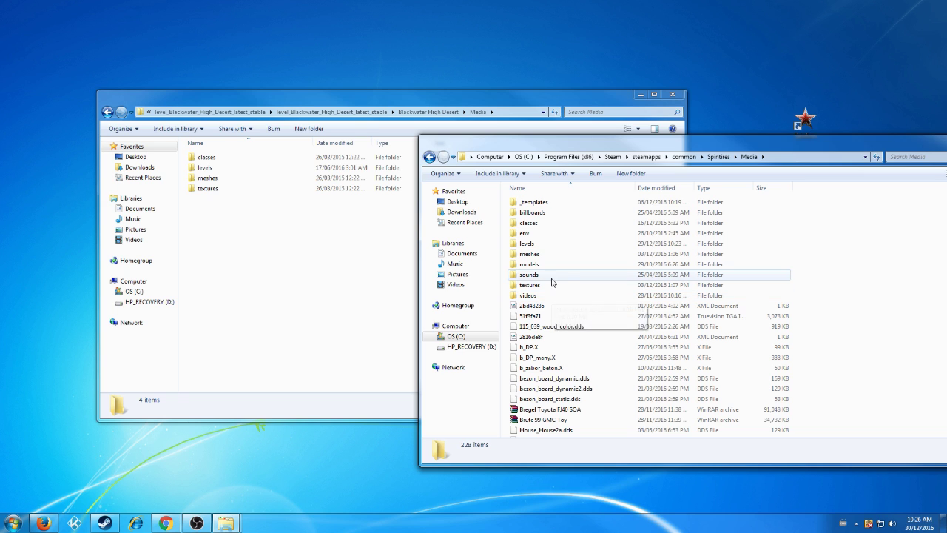
{"action": "left_click", "coordinate": [229, 225]}
{"action": "key", "text": "ctrl+a"}
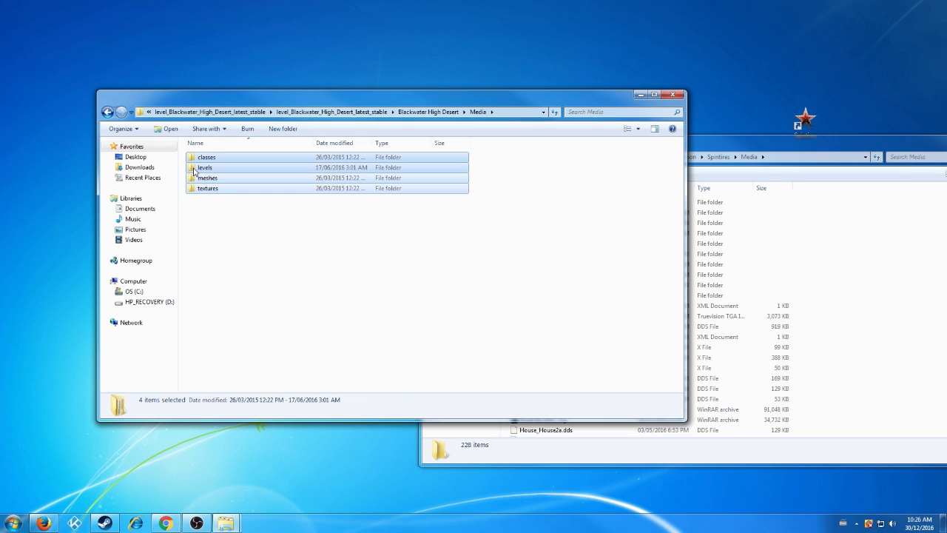
{"action": "left_click", "coordinate": [753, 149]}
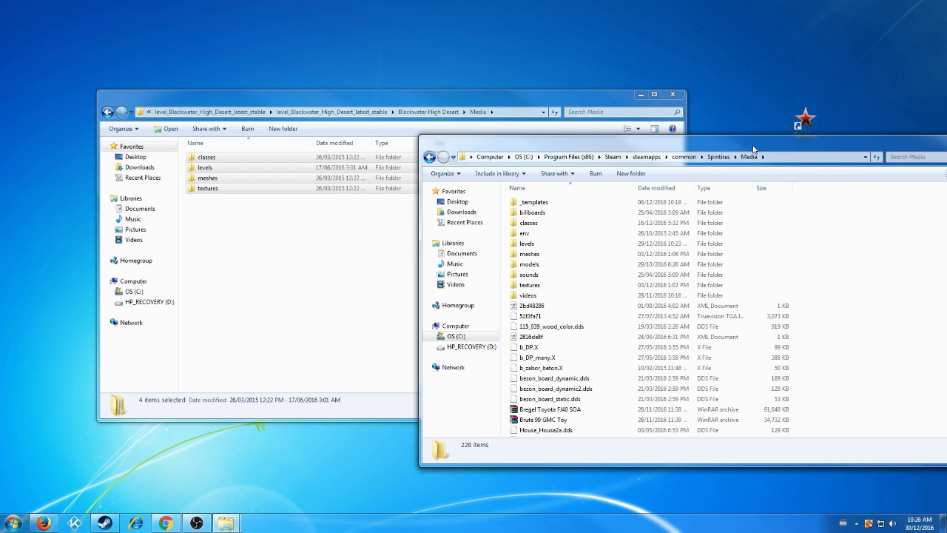
- Compare the map's and the game's classes and grass folders
{"action": "double_click", "coordinate": [193, 158]}
{"action": "double_click", "coordinate": [198, 158]}
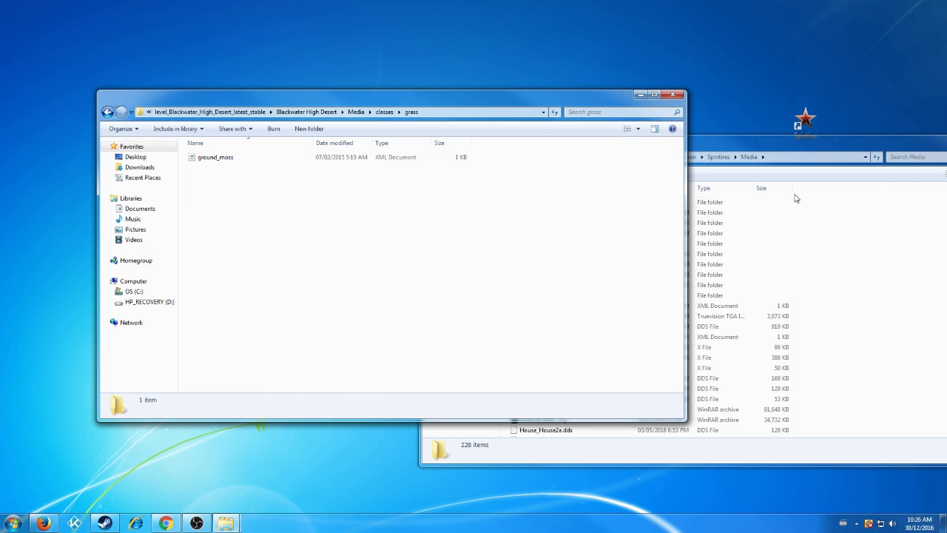
{"action": "left_click", "coordinate": [713, 215]}
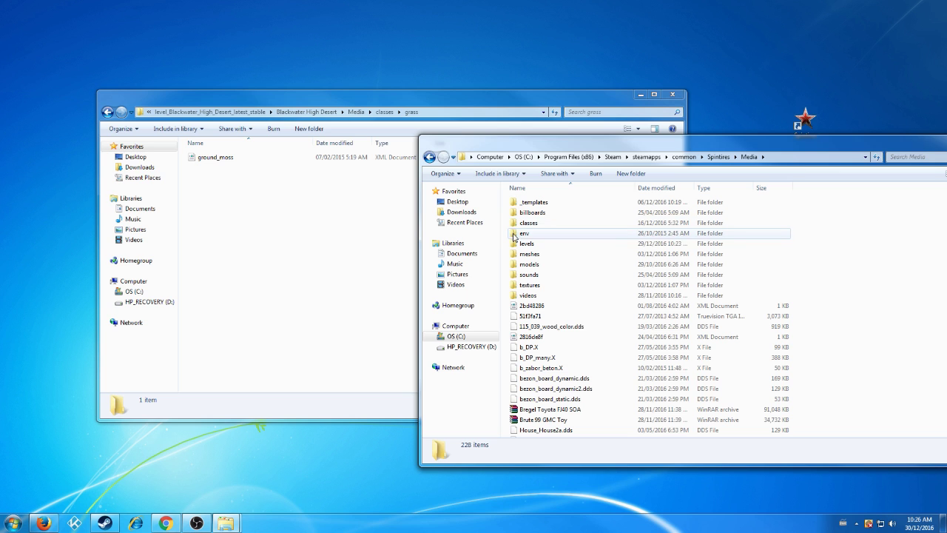
{"action": "double_click", "coordinate": [516, 222]}
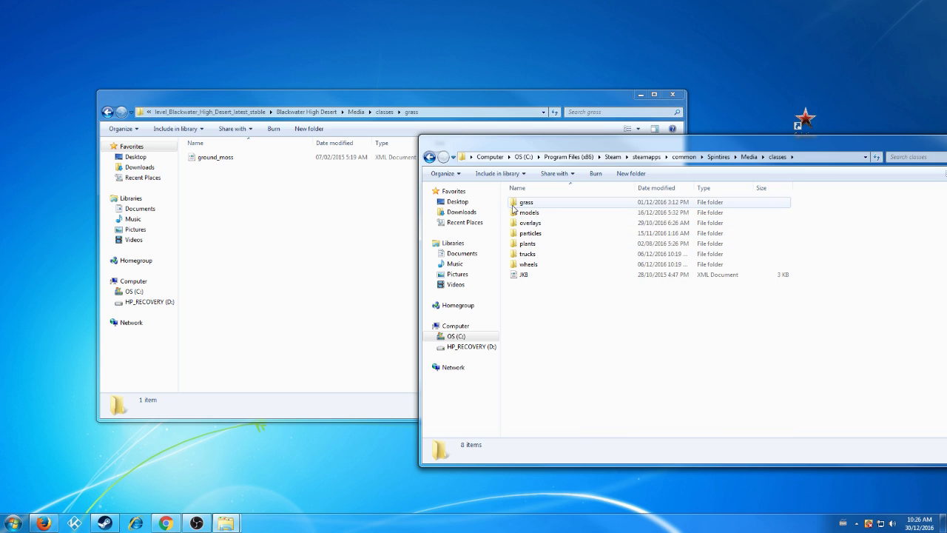
{"action": "double_click", "coordinate": [518, 204]}
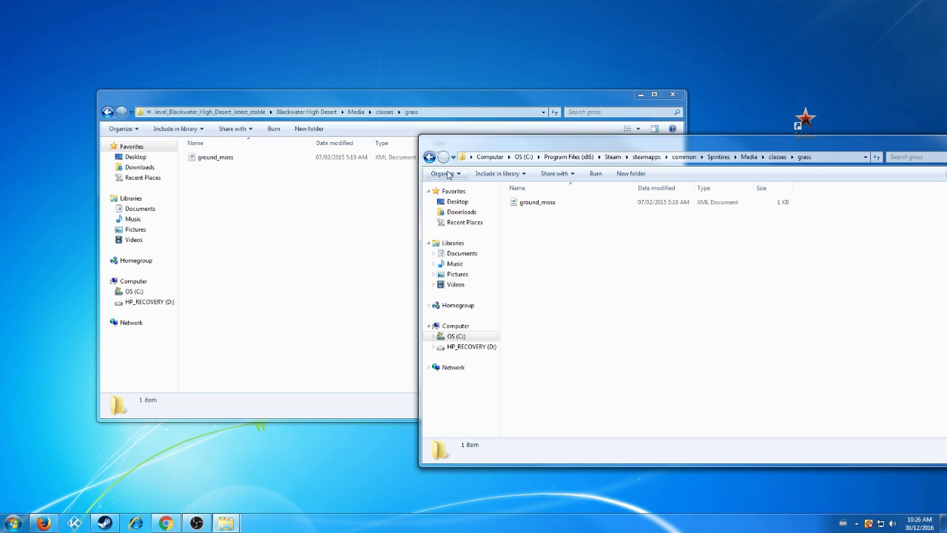
{"action": "left_click", "coordinate": [429, 157]}
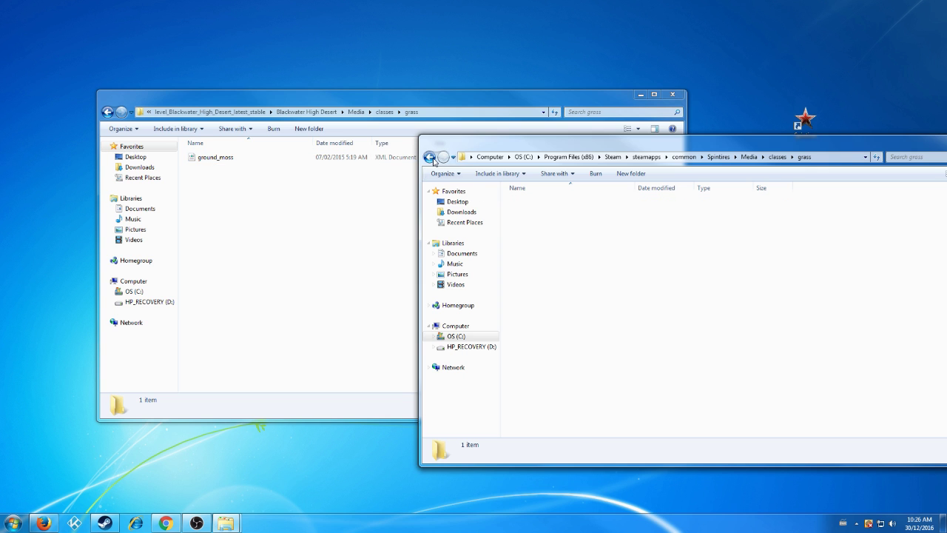
- Compare both models folders, then close the game and map windows
{"action": "left_click", "coordinate": [107, 112]}
{"action": "double_click", "coordinate": [215, 167]}
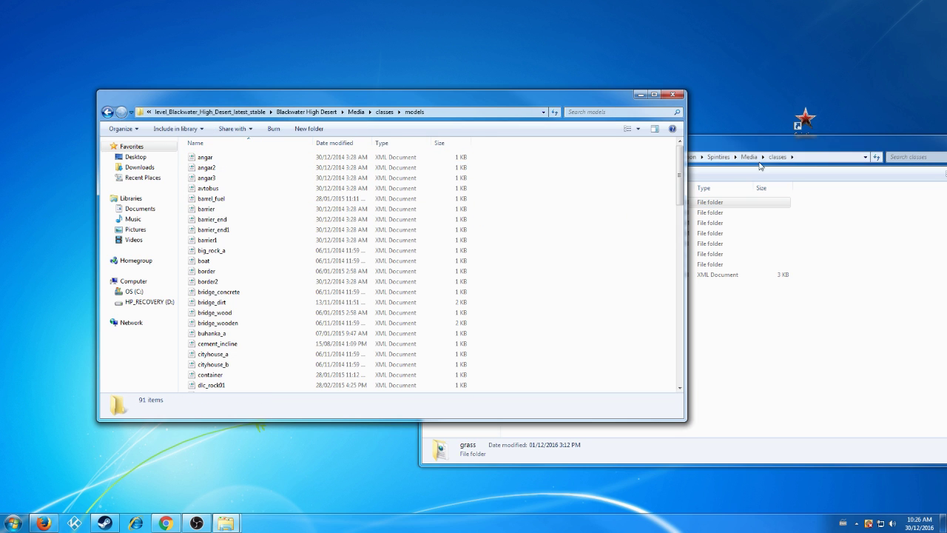
{"action": "left_click", "coordinate": [790, 146]}
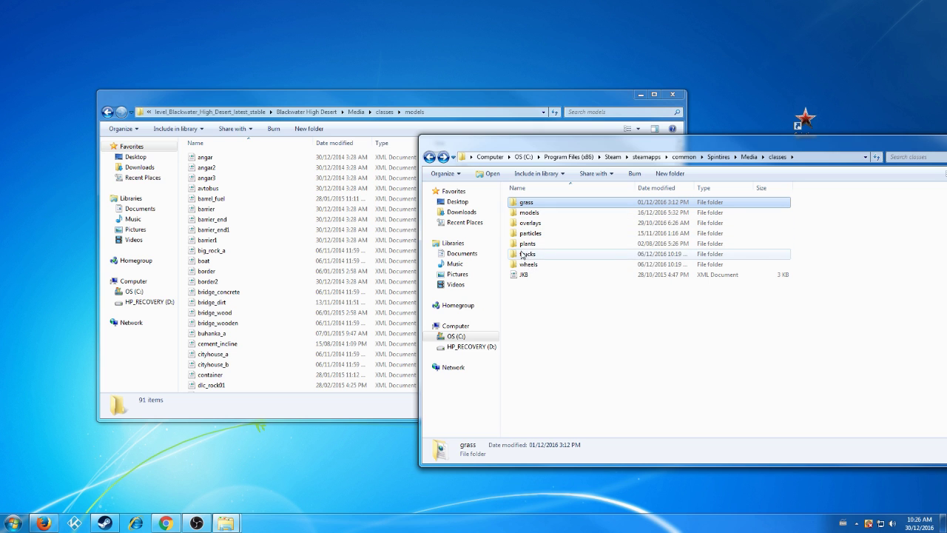
{"action": "left_click", "coordinate": [518, 214]}
{"action": "double_click", "coordinate": [517, 214]}
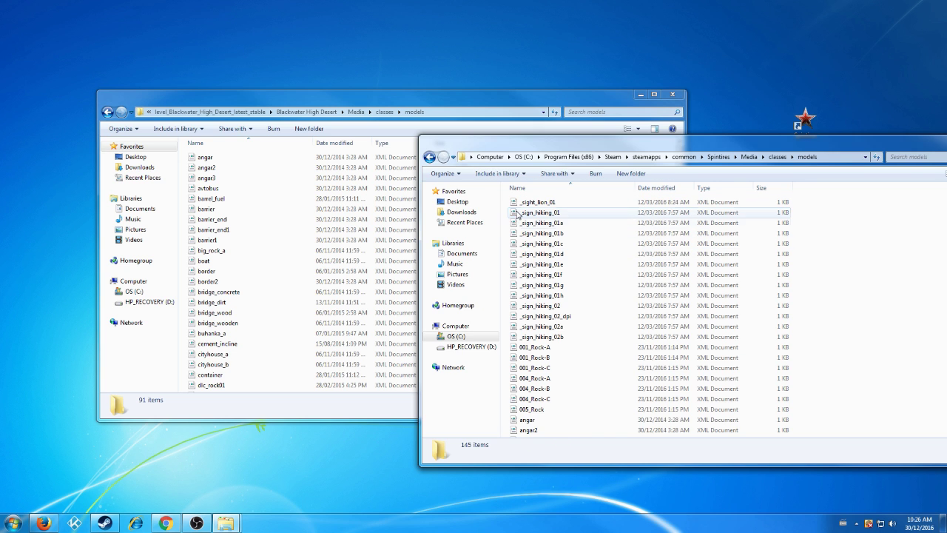
{"action": "left_click_drag", "start_coordinate": [738, 151], "coordinate": [521, 151]}
{"action": "left_click", "coordinate": [777, 140]}
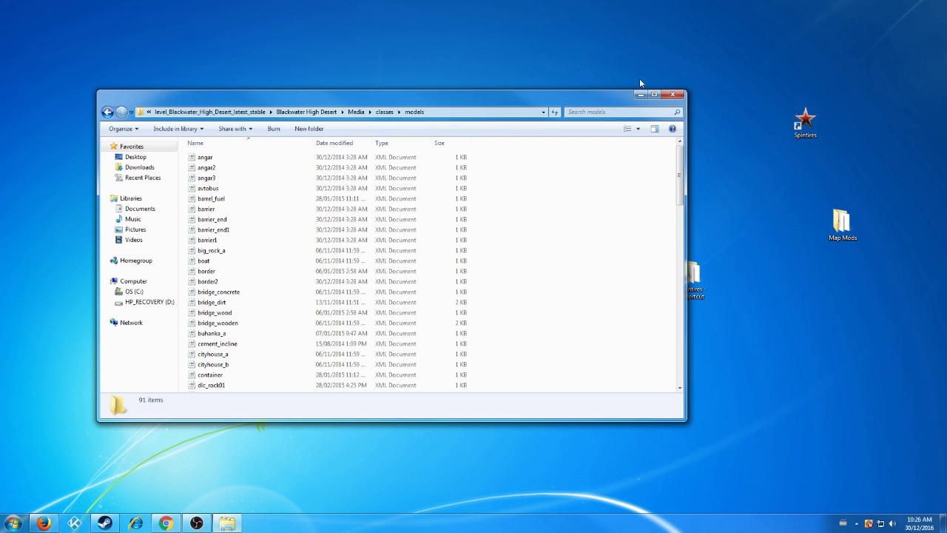
{"action": "left_click", "coordinate": [671, 95]}
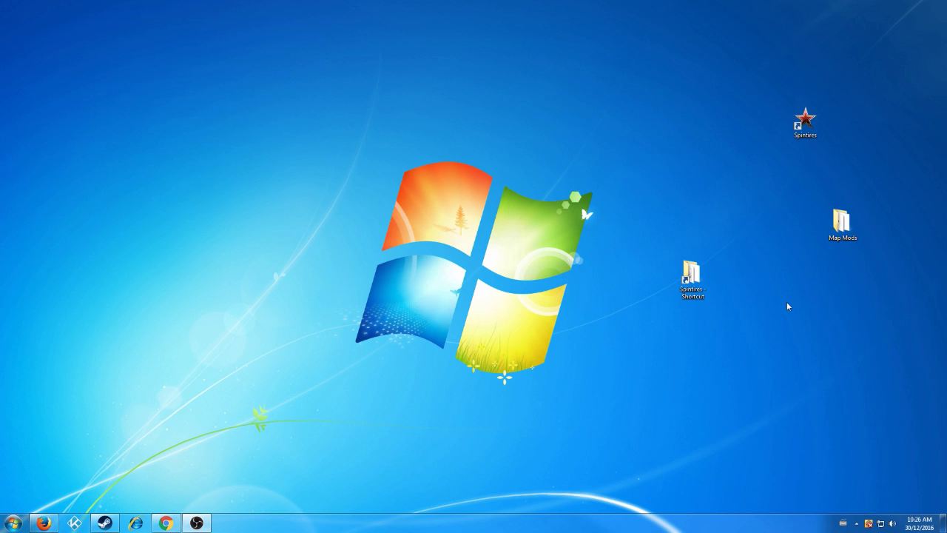
- Open the Spintires game folder from the desktop shortcut to reach ClearCache.bat
{"action": "double_click", "coordinate": [675, 289]}
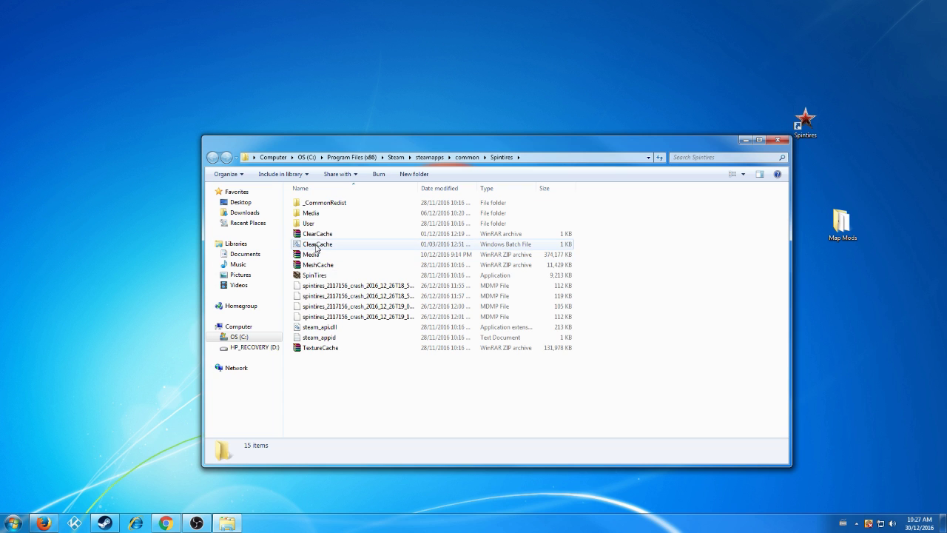
- Run ClearCache.bat, answer y to delete the cached files, then close the console and game folder
{"action": "double_click", "coordinate": [316, 246]}
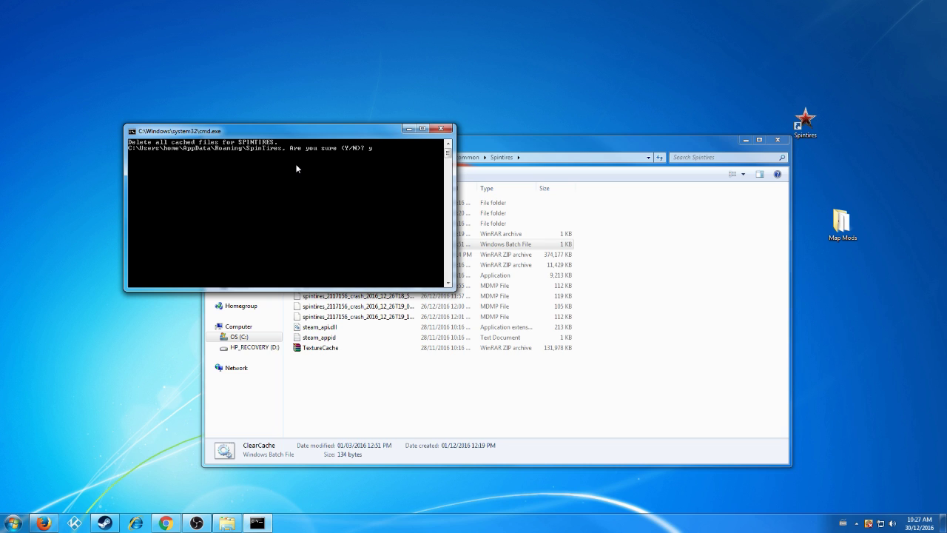
{"action": "type", "text": "y"}
{"action": "key", "text": "Return"}
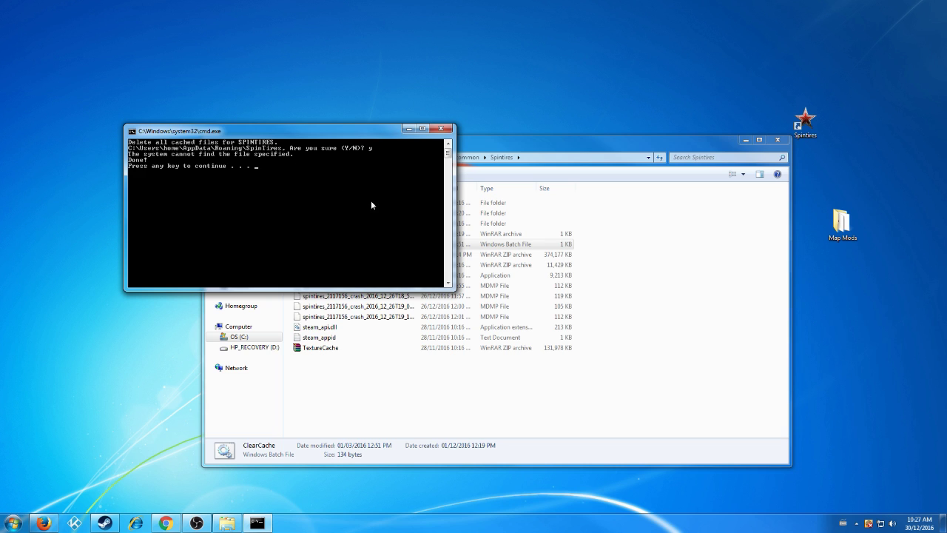
{"action": "key", "text": "Return"}
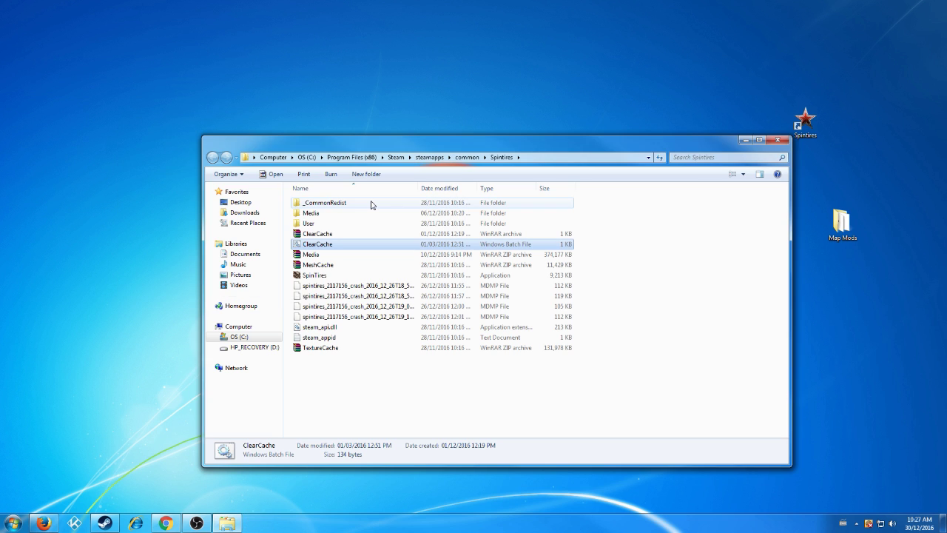
{"action": "left_click", "coordinate": [777, 140]}
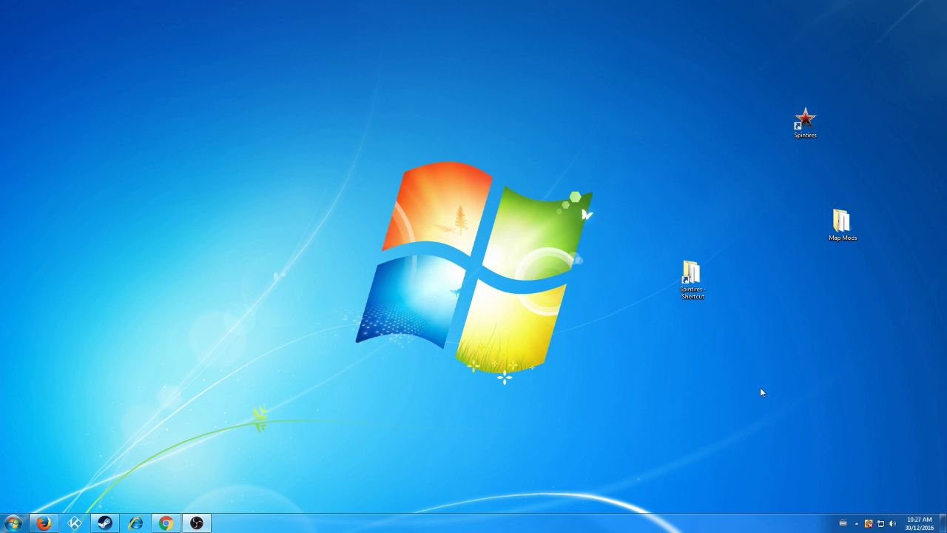
- Go from Steam's Spintires library page to the Spintires Workshop page
{"action": "left_click", "coordinate": [104, 523]}
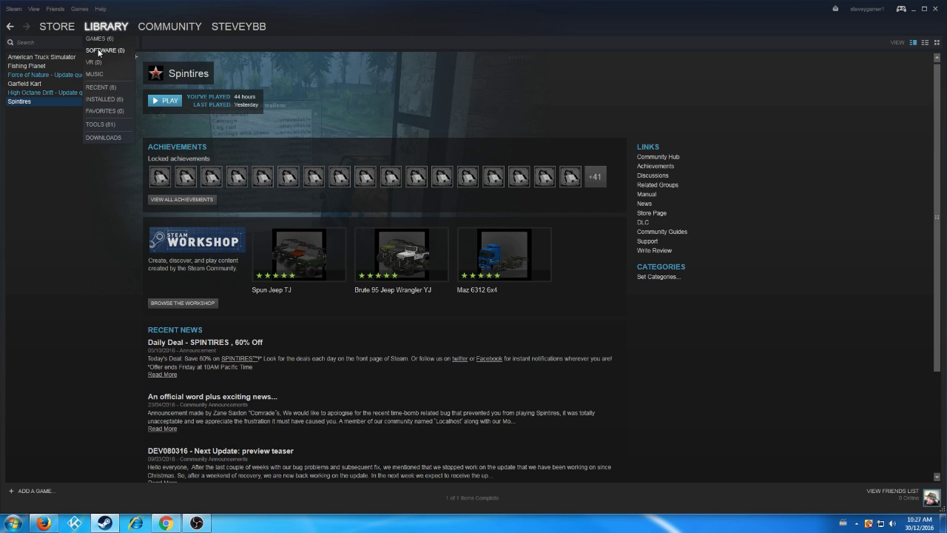
{"action": "left_click", "coordinate": [175, 304]}
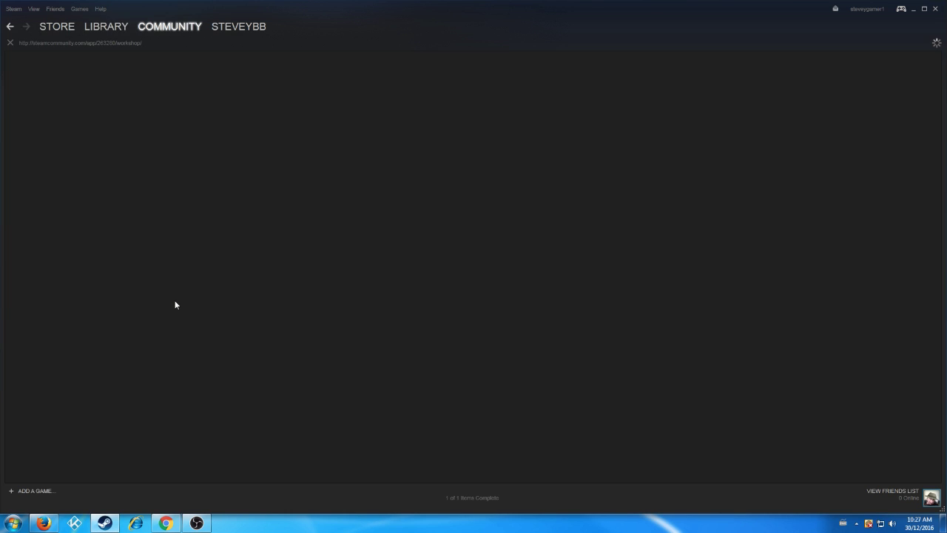
{"action": "scroll", "coordinate": [628, 441], "scroll_direction": "down", "scroll_amount": 3}
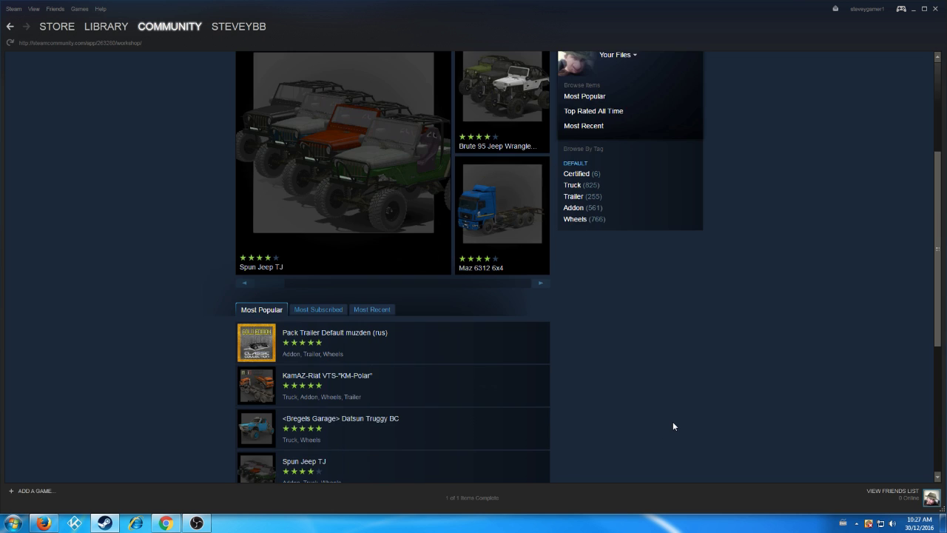
{"action": "scroll", "coordinate": [672, 426], "scroll_direction": "down", "scroll_amount": 1}
{"action": "scroll", "coordinate": [672, 426], "scroll_direction": "up", "scroll_amount": 5}
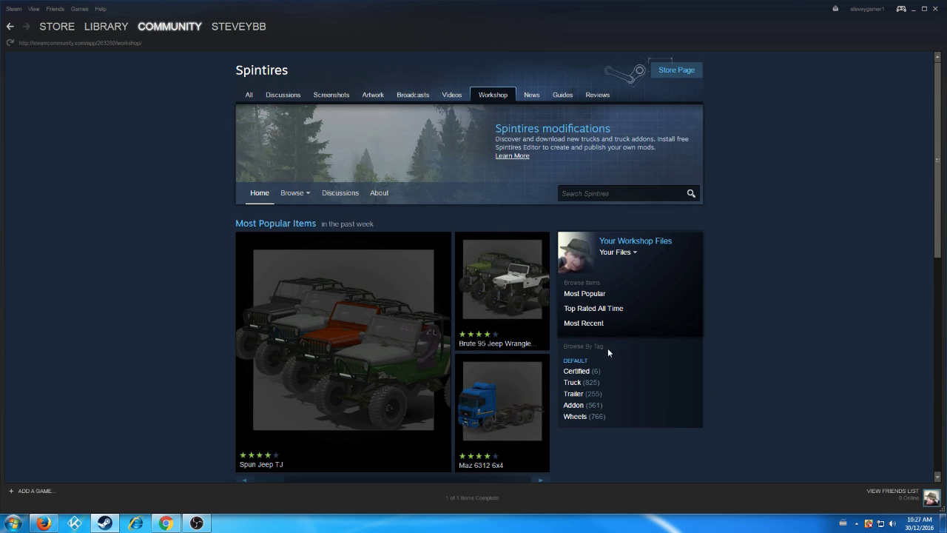
{"action": "scroll", "coordinate": [673, 419], "scroll_direction": "down", "scroll_amount": 5}
{"action": "scroll", "coordinate": [674, 419], "scroll_direction": "up", "scroll_amount": 5}
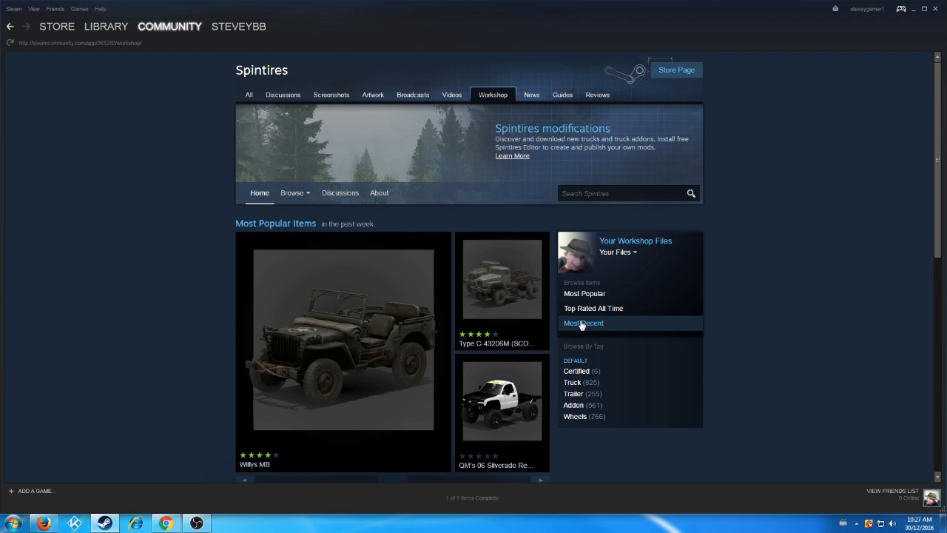
- Sort Workshop items by Most Recent and scroll down to open the KRAZ_255b truck page
{"action": "left_click", "coordinate": [639, 324]}
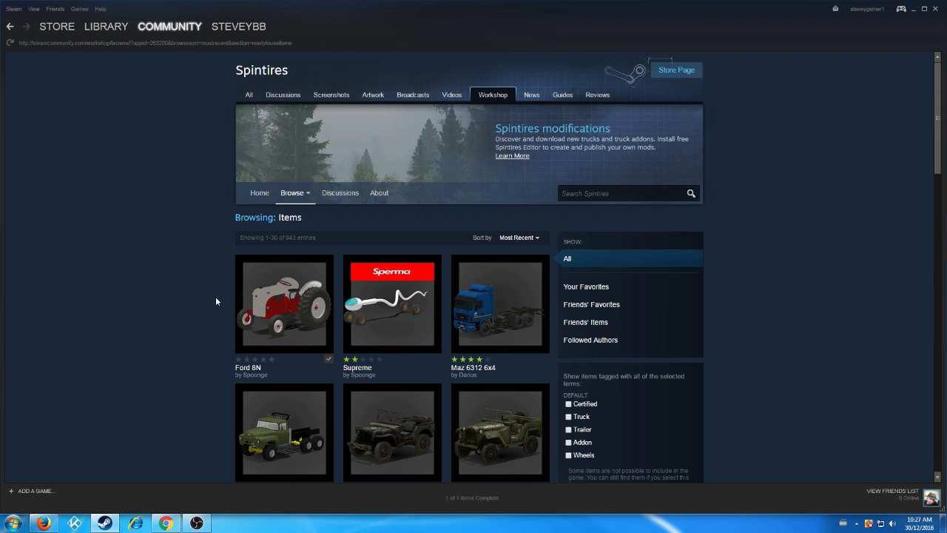
{"action": "scroll", "coordinate": [222, 360], "scroll_direction": "down", "scroll_amount": 3}
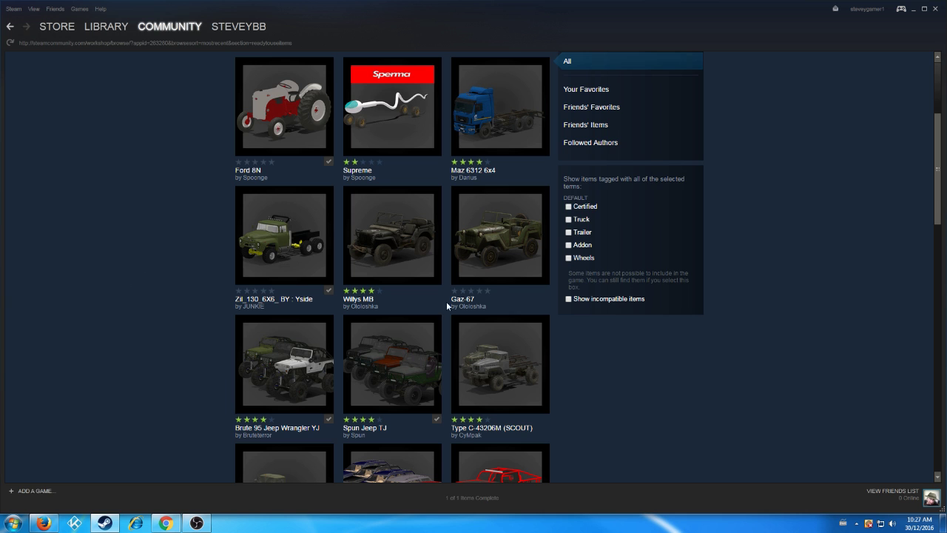
{"action": "scroll", "coordinate": [684, 385], "scroll_direction": "down", "scroll_amount": 1}
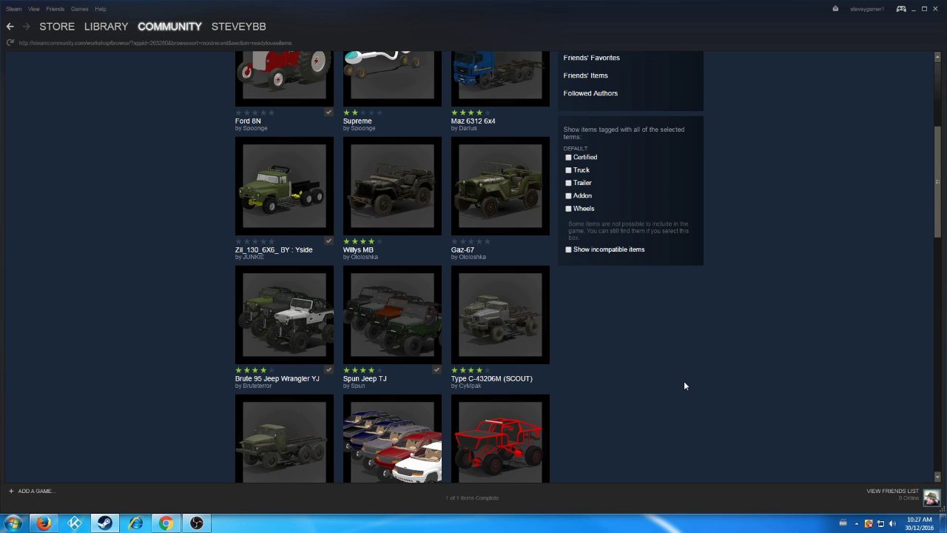
{"action": "scroll", "coordinate": [684, 384], "scroll_direction": "down", "scroll_amount": 2}
{"action": "scroll", "coordinate": [684, 385], "scroll_direction": "down", "scroll_amount": 3}
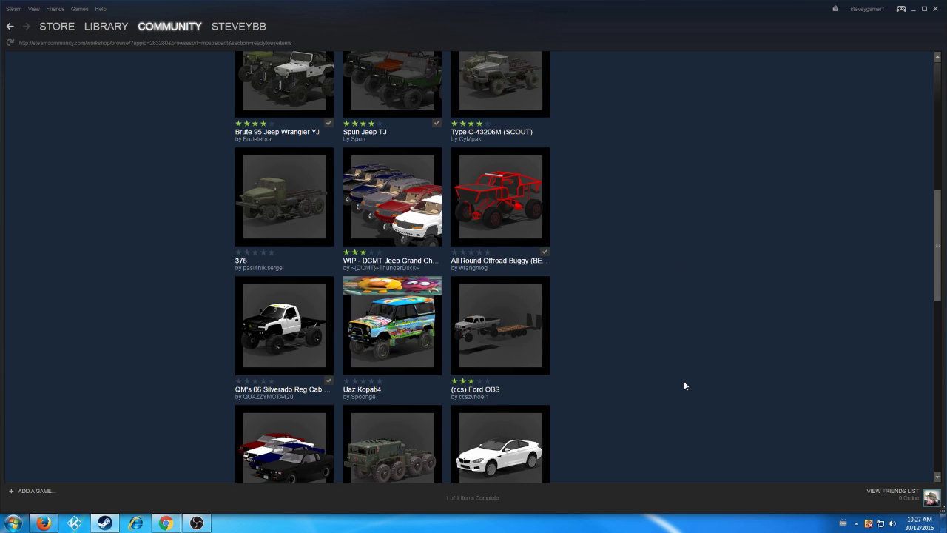
{"action": "scroll", "coordinate": [684, 385], "scroll_direction": "down", "scroll_amount": 3}
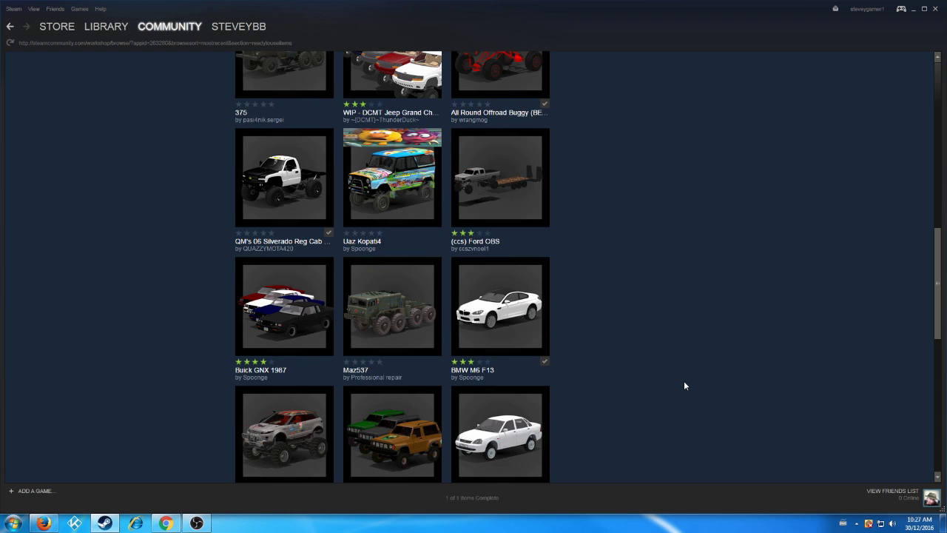
{"action": "scroll", "coordinate": [684, 382], "scroll_direction": "down", "scroll_amount": 3}
{"action": "scroll", "coordinate": [684, 383], "scroll_direction": "up", "scroll_amount": 3}
{"action": "scroll", "coordinate": [684, 382], "scroll_direction": "down", "scroll_amount": 3}
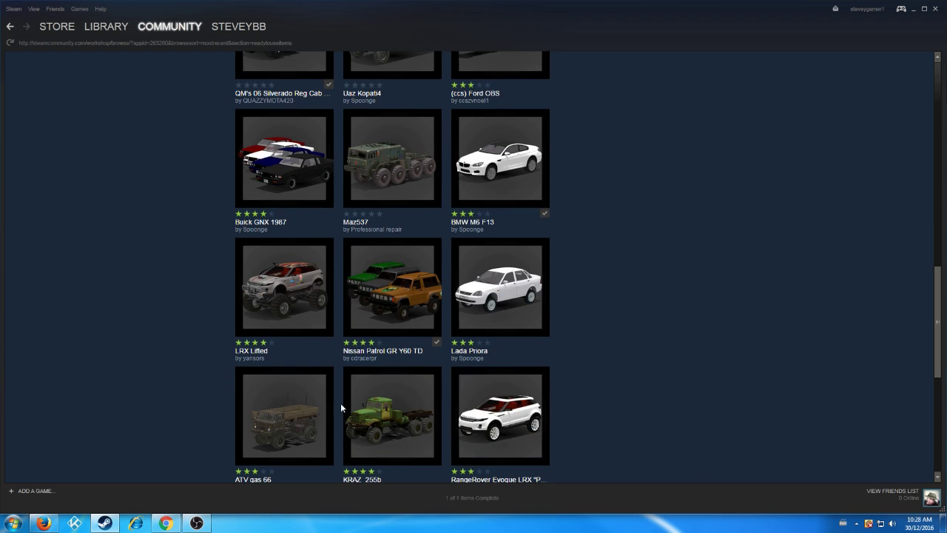
{"action": "left_click", "coordinate": [379, 406]}
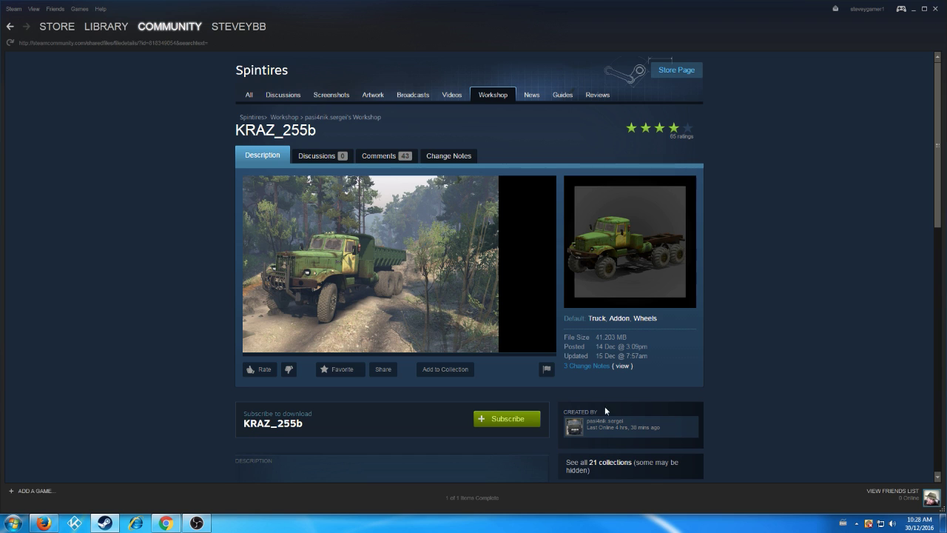
- Subscribe to the KRAZ_255b truck mod, then close Steam once it has downloaded
{"action": "left_click", "coordinate": [509, 421]}
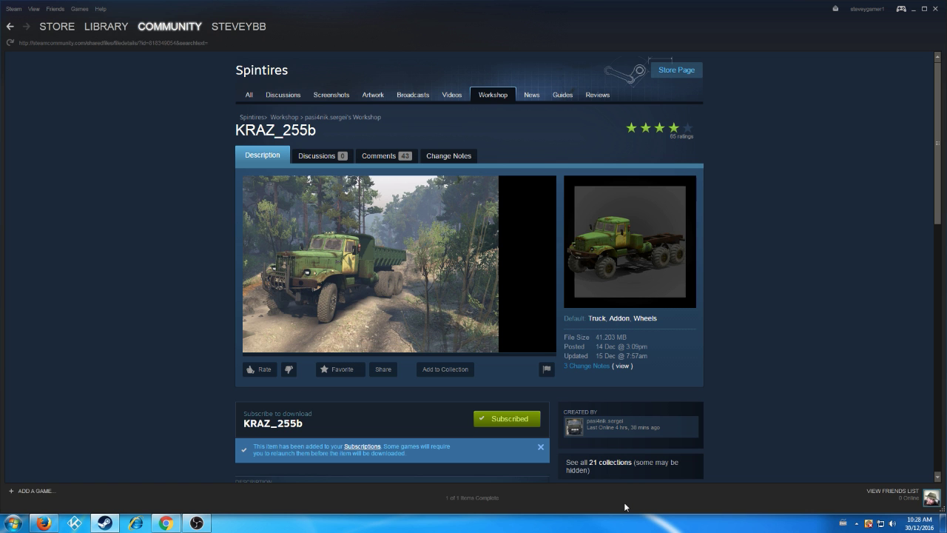
{"action": "left_click", "coordinate": [937, 10]}
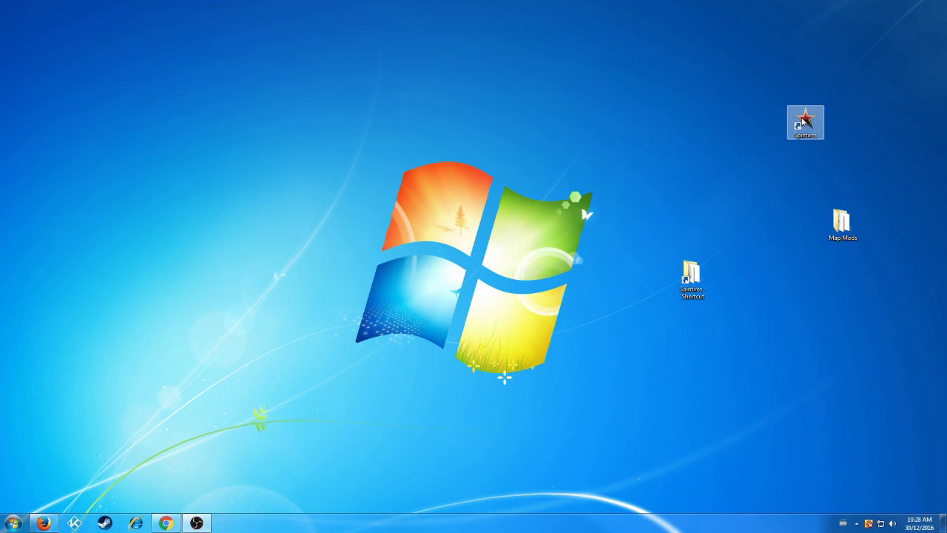
- Launch Spintires and pick the level_Blackwater_ProjectX map for a single-player game
{"action": "double_click", "coordinate": [804, 122]}
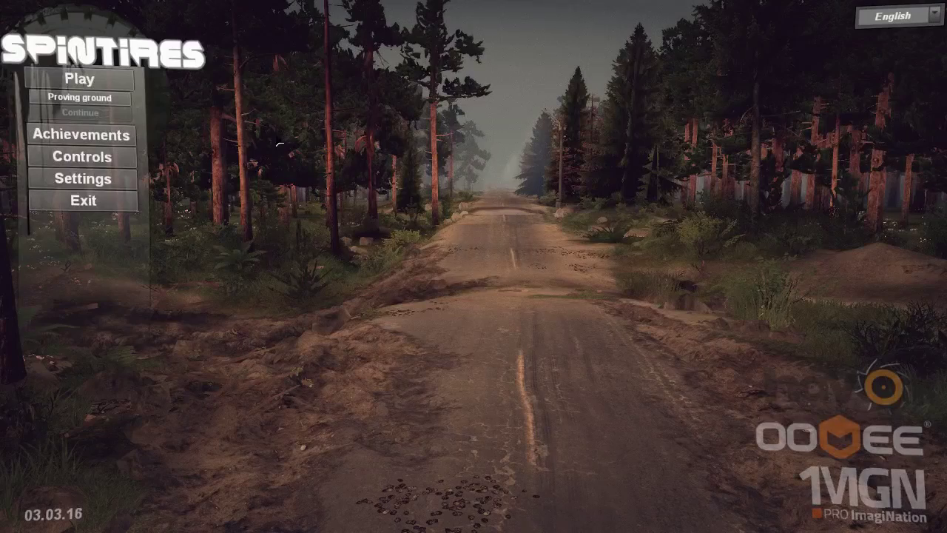
{"action": "left_click", "coordinate": [80, 78]}
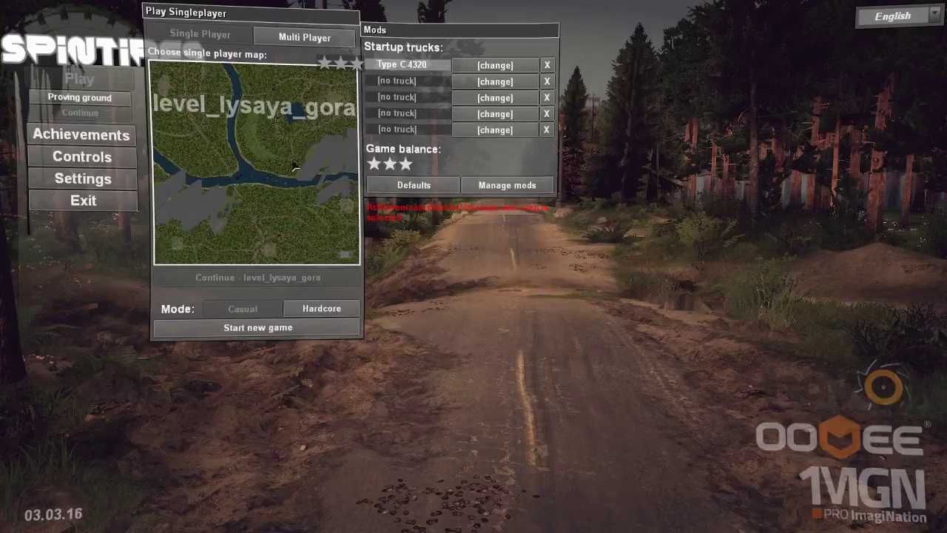
{"action": "left_click", "coordinate": [285, 128]}
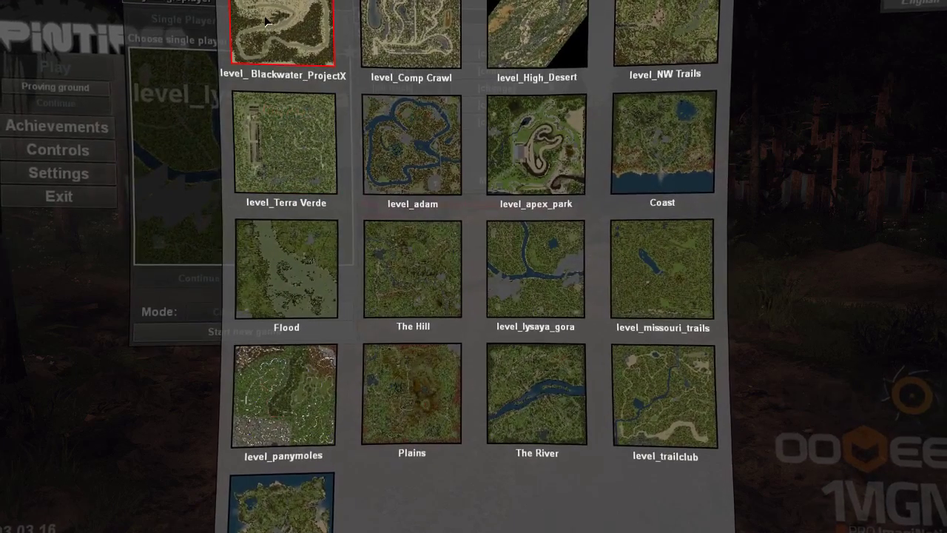
{"action": "left_click", "coordinate": [285, 33]}
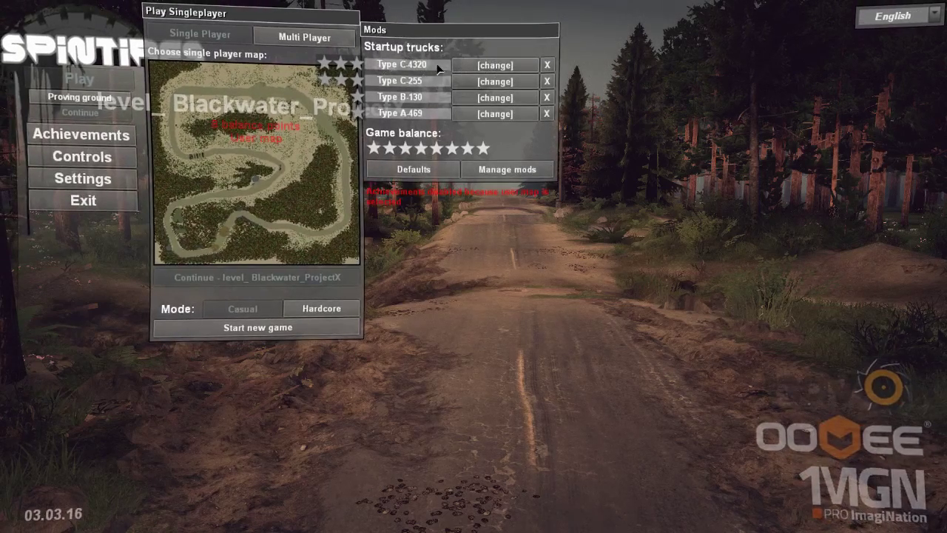
- Set Kraz-Kraz-255B as the first startup truck
{"action": "left_click", "coordinate": [495, 67]}
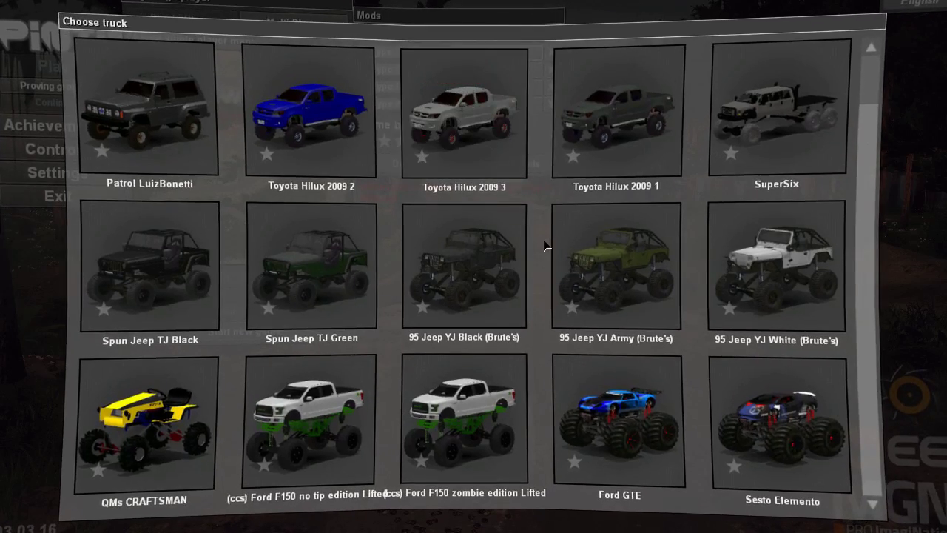
{"action": "scroll", "coordinate": [545, 246], "scroll_direction": "down", "scroll_amount": 10}
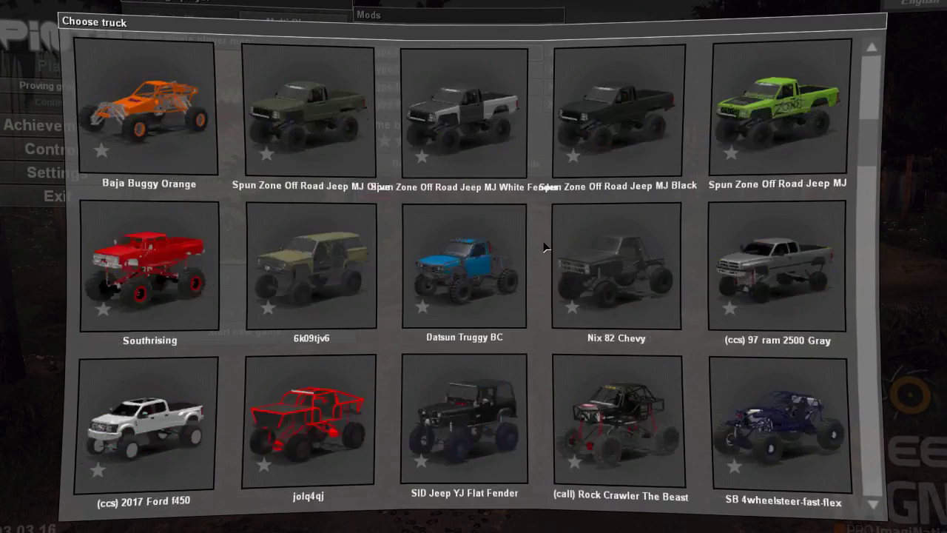
{"action": "scroll", "coordinate": [545, 247], "scroll_direction": "down", "scroll_amount": 6}
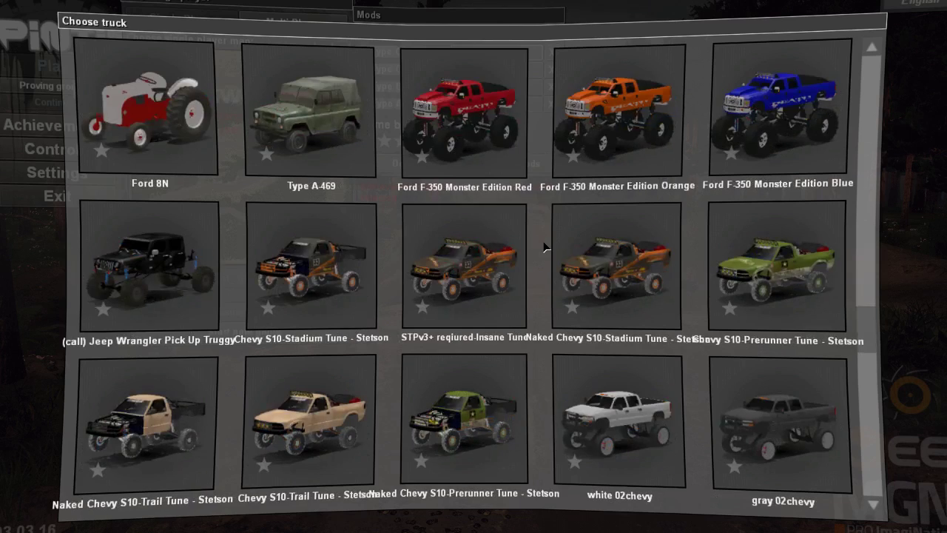
{"action": "scroll", "coordinate": [545, 246], "scroll_direction": "down", "scroll_amount": 3}
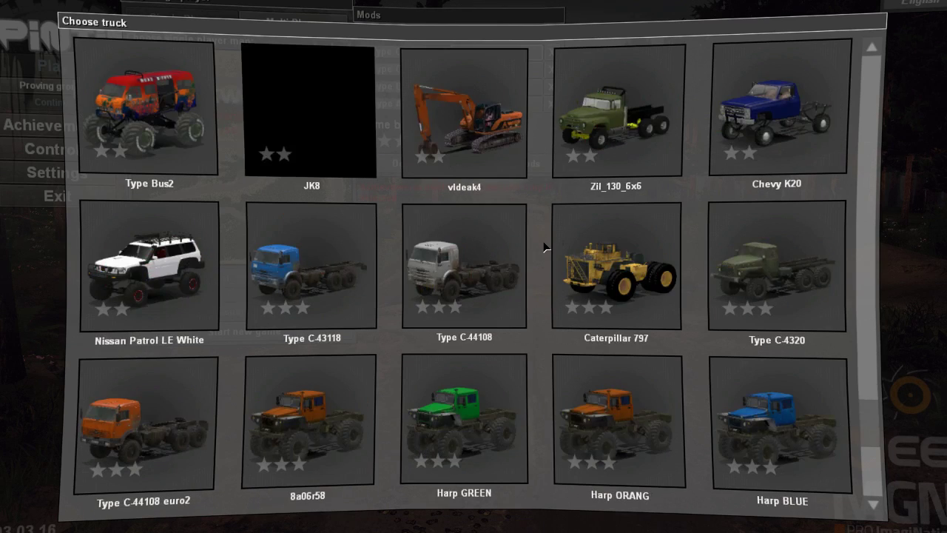
{"action": "scroll", "coordinate": [545, 246], "scroll_direction": "down", "scroll_amount": 3}
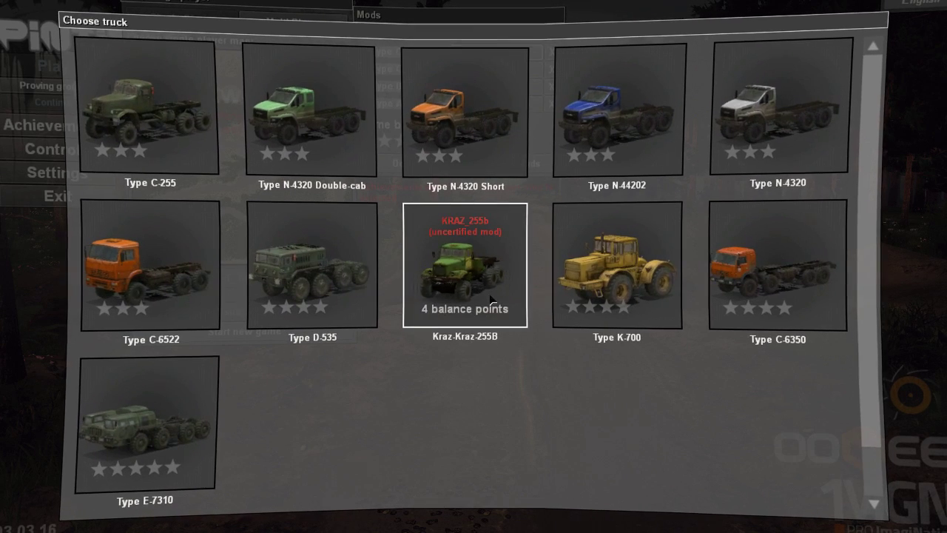
{"action": "left_click", "coordinate": [491, 298]}
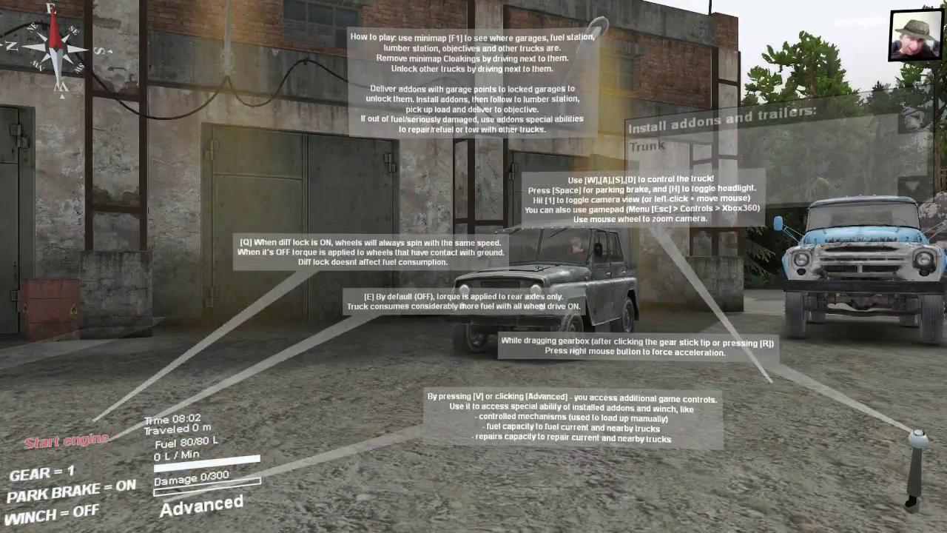
- Pause the game, apply the Settings, and resume play
{"action": "key", "text": "Escape"}
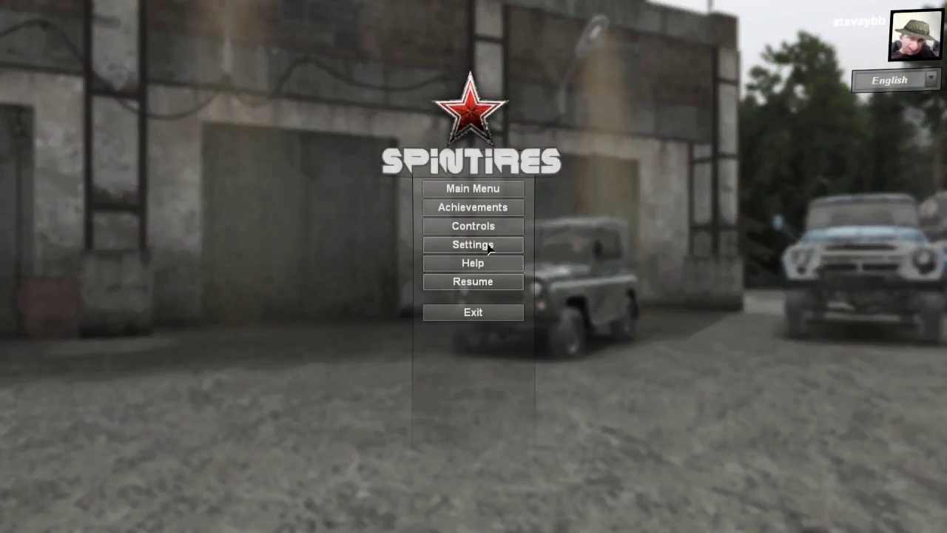
{"action": "left_click", "coordinate": [473, 245]}
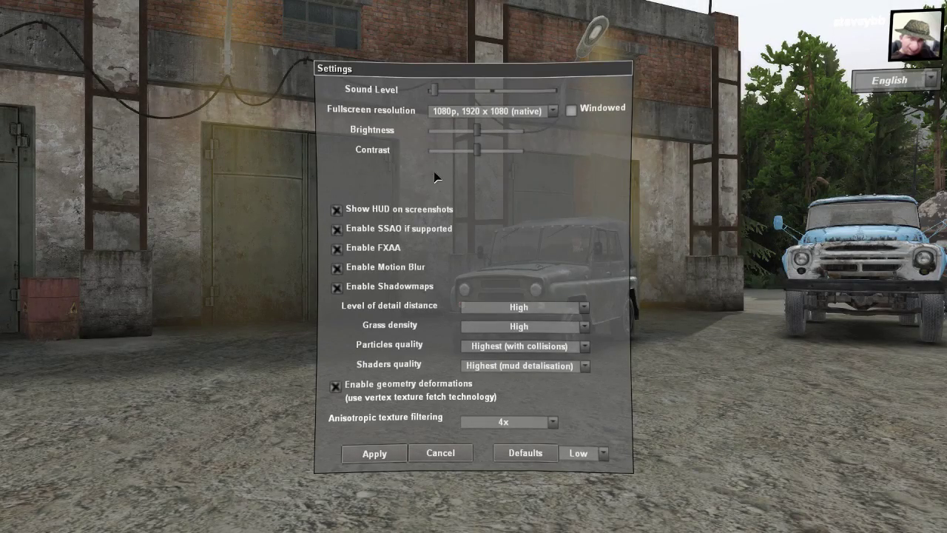
{"action": "left_click", "coordinate": [374, 453]}
{"action": "key", "text": "Escape"}
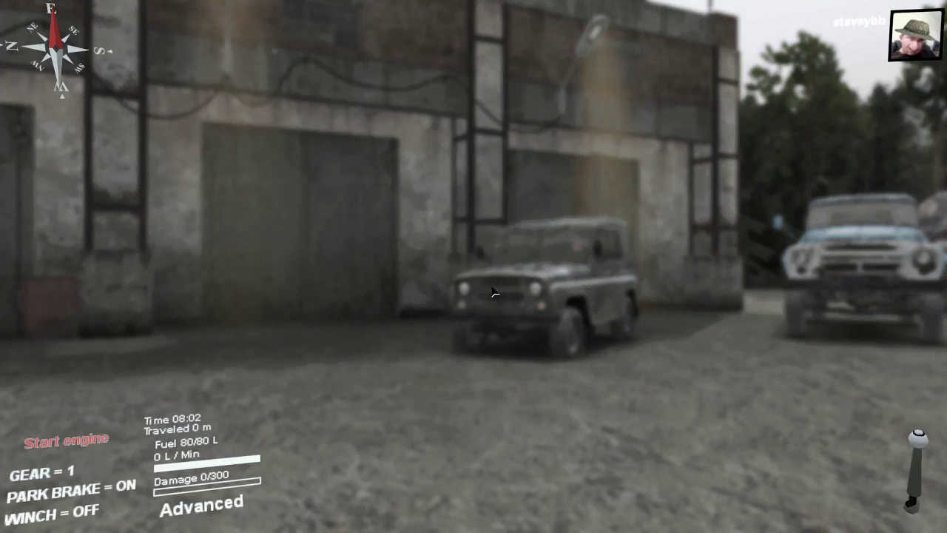
- Drive the UAZ to the locked trucks with diff lock and AWD on, then pick the green Kraz
{"action": "left_click_drag", "start_coordinate": [473, 266], "coordinate": [335, 319]}
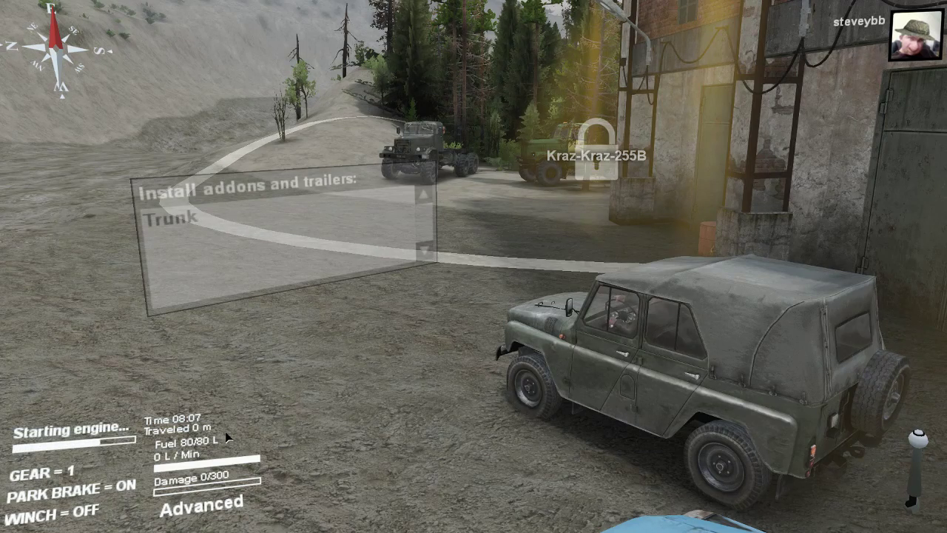
{"action": "key", "text": "x"}
{"action": "key", "text": "z"}
{"action": "key", "text": "space"}
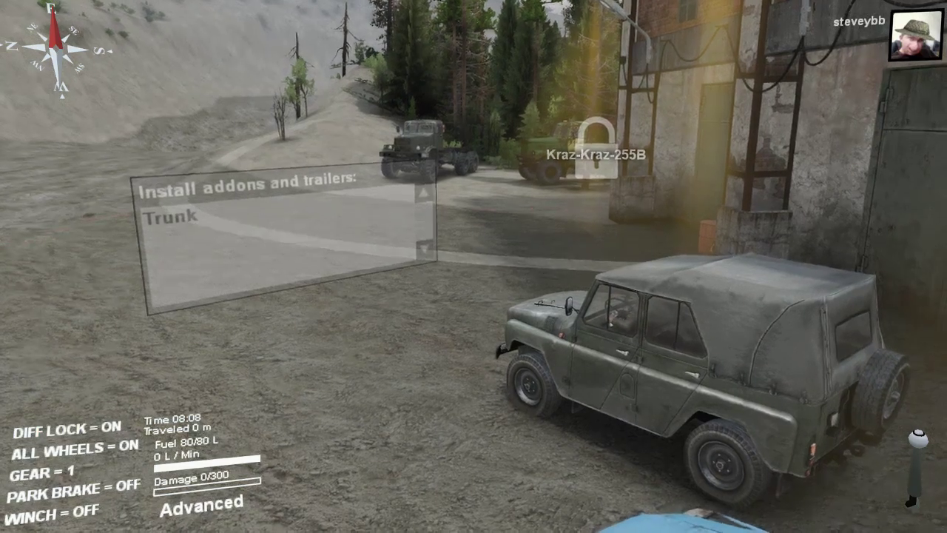
{"action": "key", "text": "w"}
{"action": "key", "text": "d"}
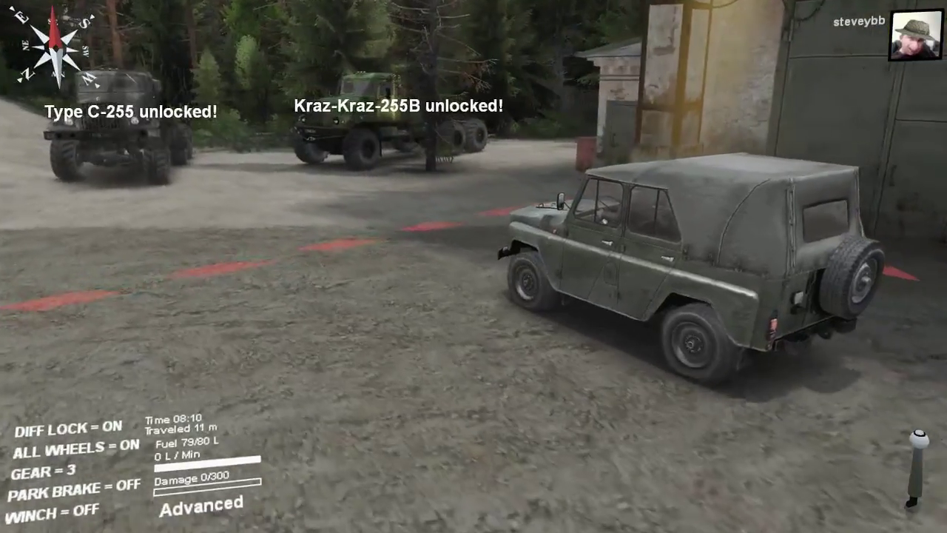
{"action": "key", "text": "space"}
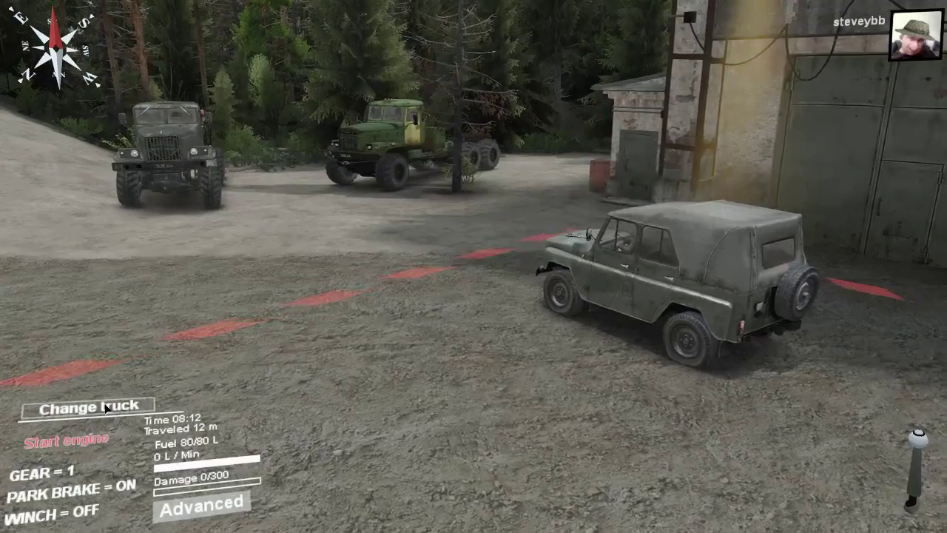
{"action": "left_click", "coordinate": [89, 406]}
- Switch to the green Kraz, start its engine, and engage diff lock and all-wheel drive
{"action": "left_click", "coordinate": [412, 136]}
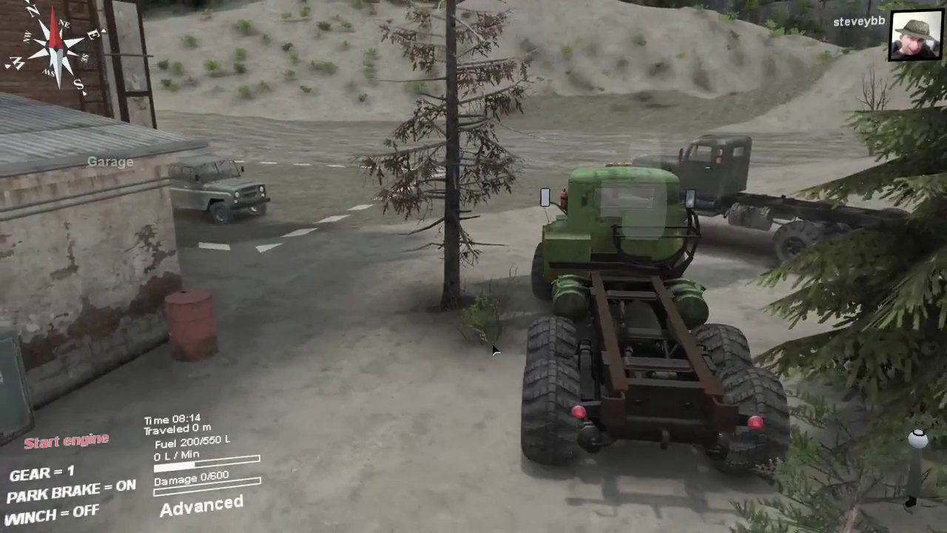
{"action": "left_click", "coordinate": [67, 441]}
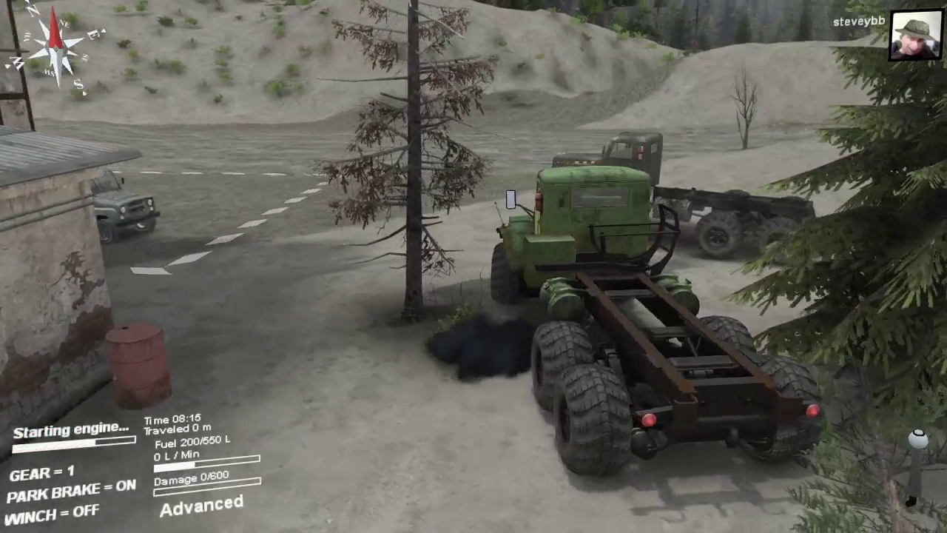
{"action": "key", "text": "e"}
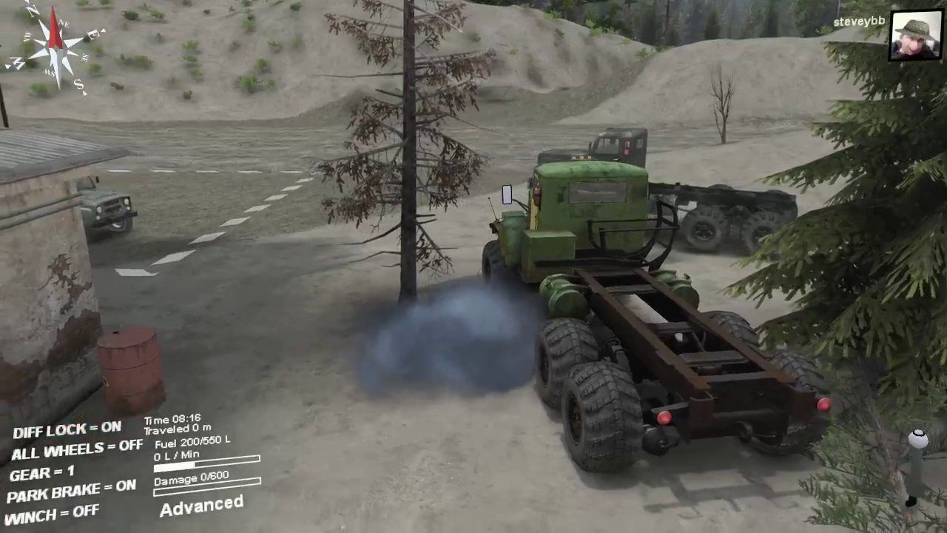
{"action": "key", "text": "q"}
{"action": "key", "text": "space"}
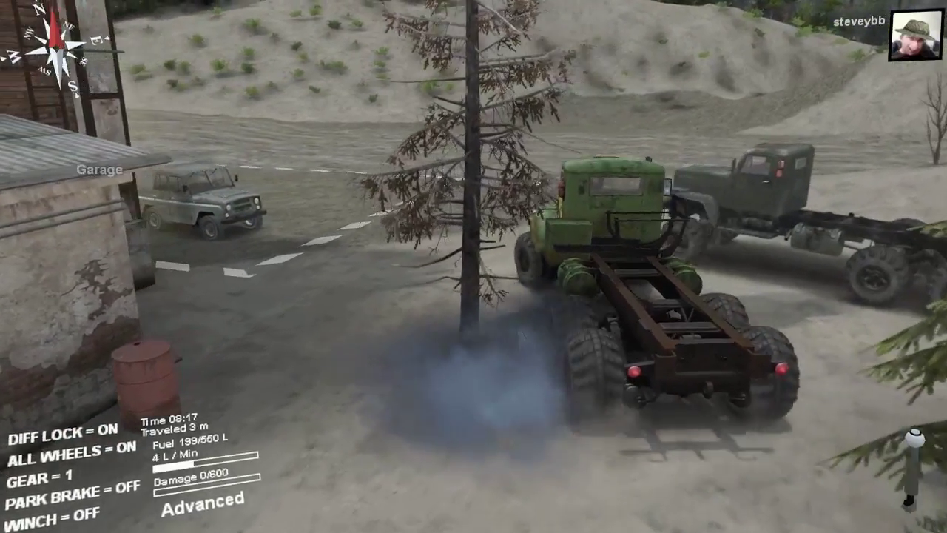
- Drive the Kraz near the garage and turn it around, then pause and choose to quit
{"action": "key", "text": "shift+w"}
{"action": "key", "text": "shift+w"}
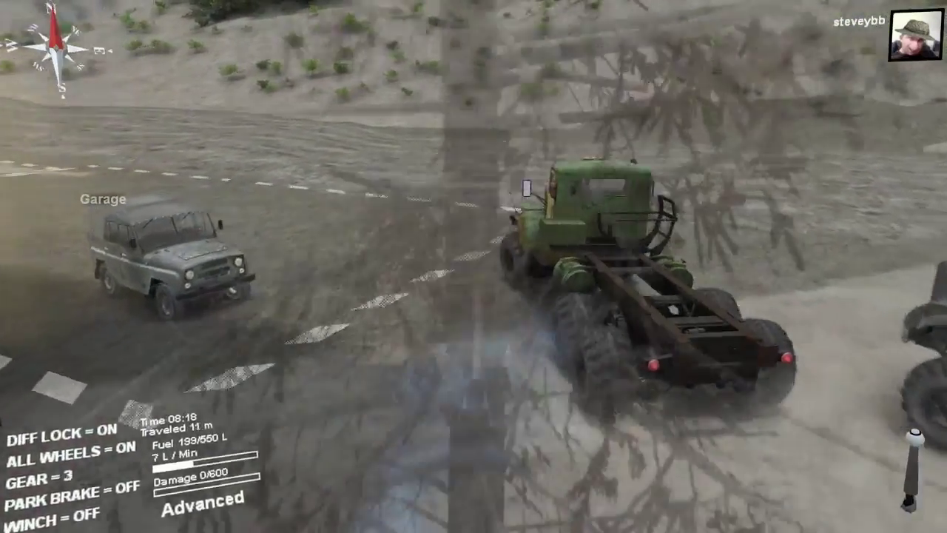
{"action": "key", "text": "shift+w"}
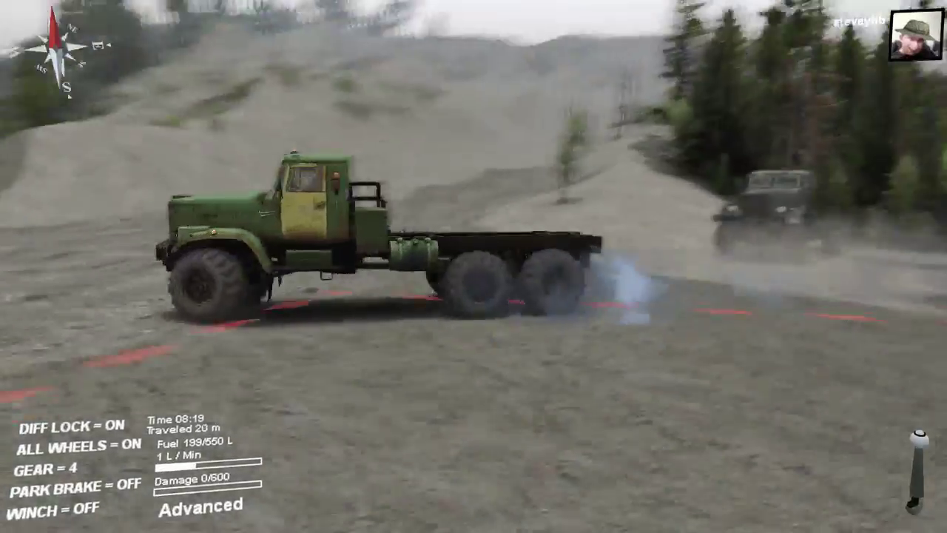
{"action": "key", "text": "shift+s"}
{"action": "key", "text": "shift+s"}
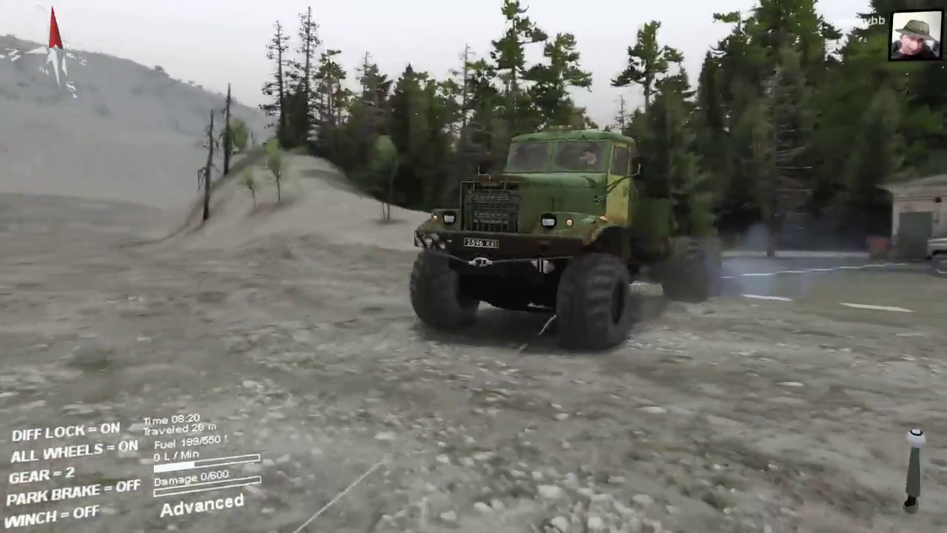
{"action": "key", "text": "shift+s"}
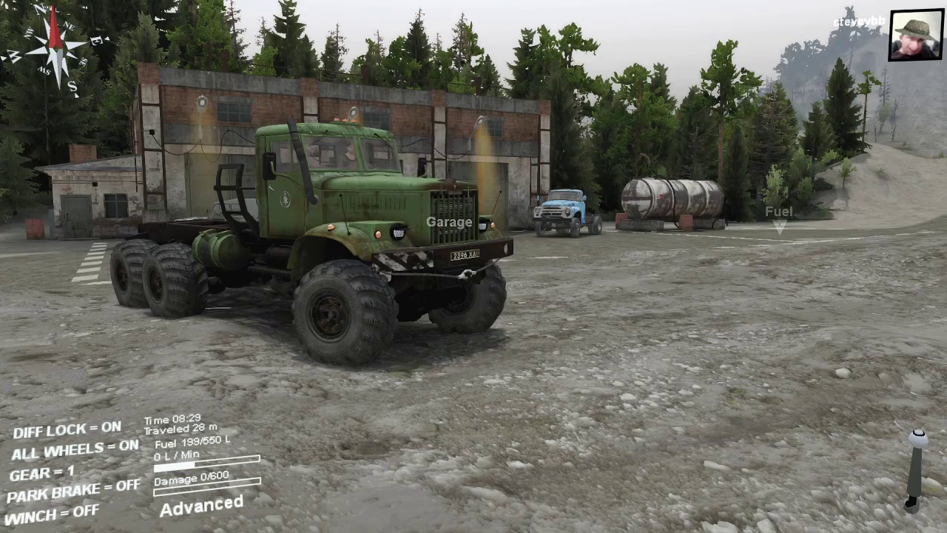
{"action": "key", "text": "Escape"}
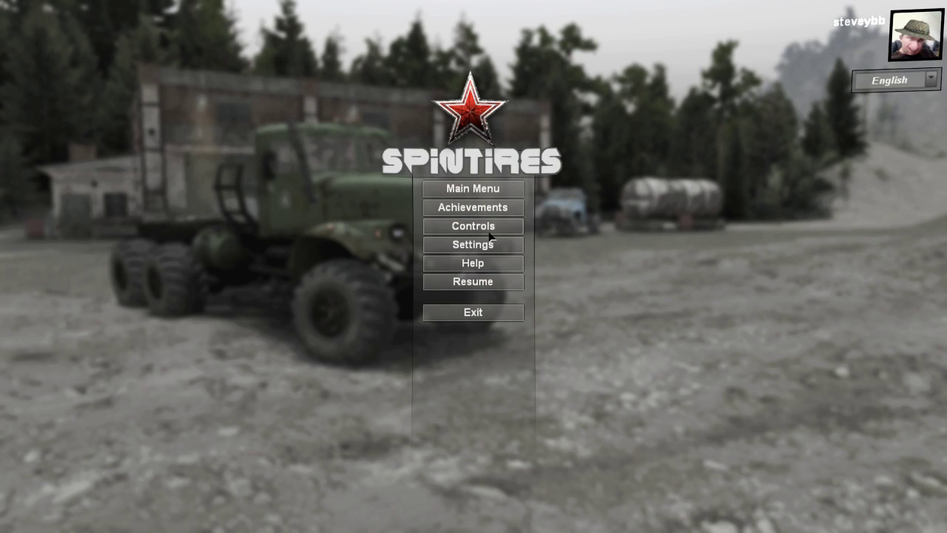
{"action": "left_click", "coordinate": [480, 313]}
- Exit Spintires and open the Spintires folder and Map Mods' Brute 99 GMC Toy folder side by side
{"action": "left_click", "coordinate": [444, 281]}
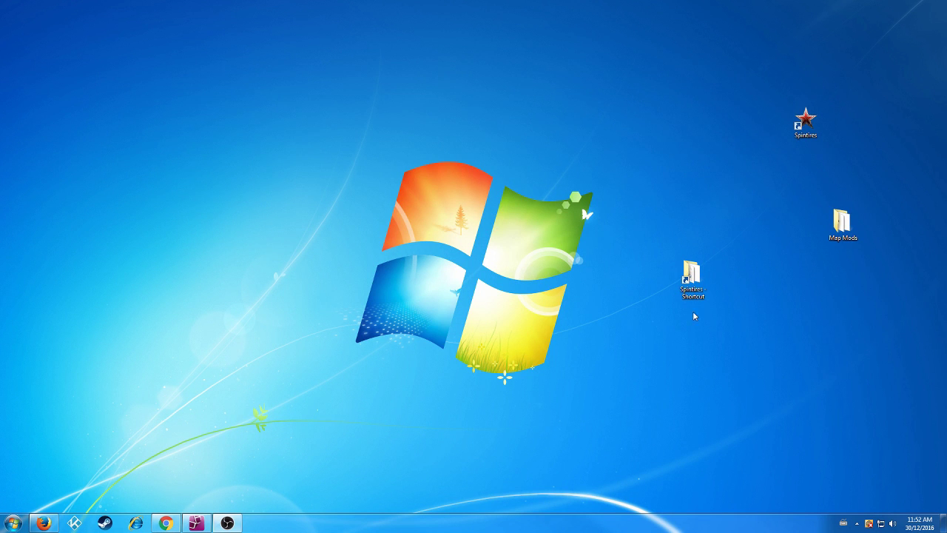
{"action": "double_click", "coordinate": [690, 283]}
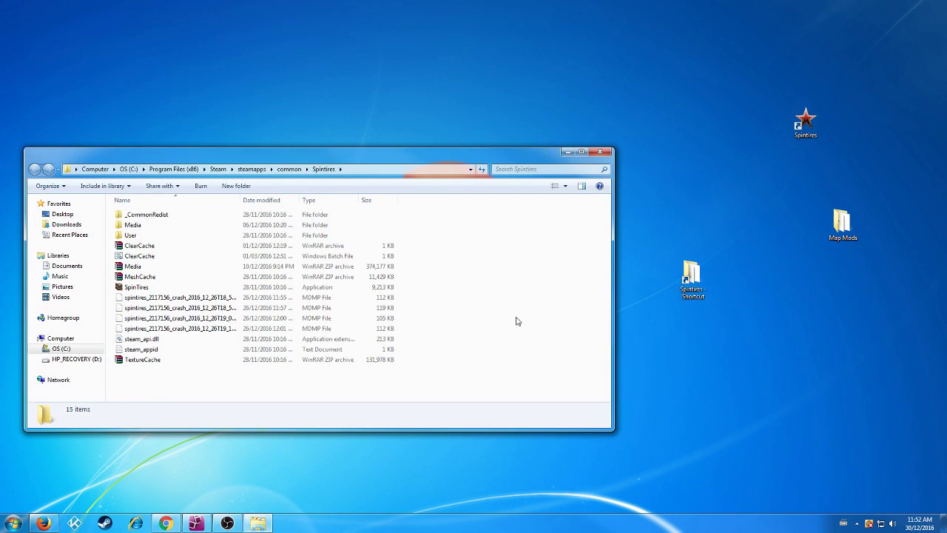
{"action": "double_click", "coordinate": [844, 231]}
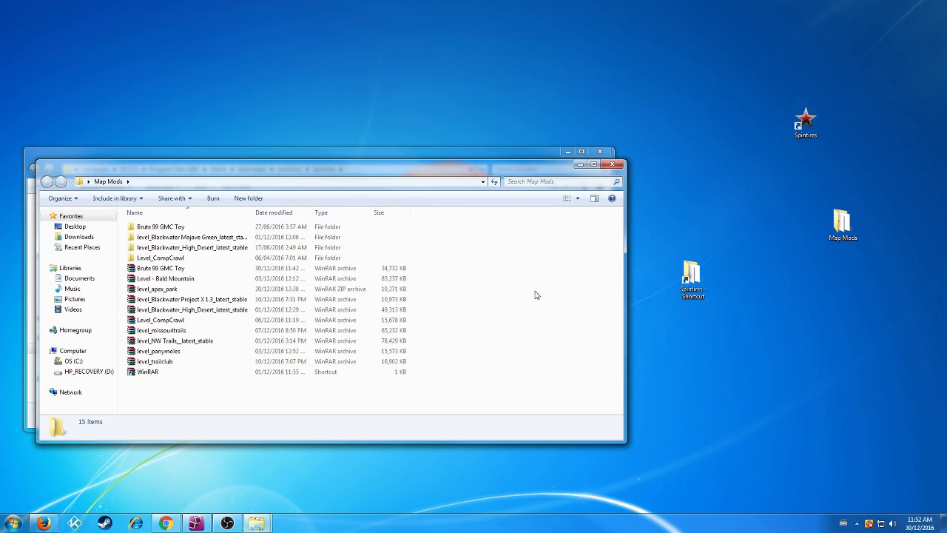
{"action": "double_click", "coordinate": [161, 228]}
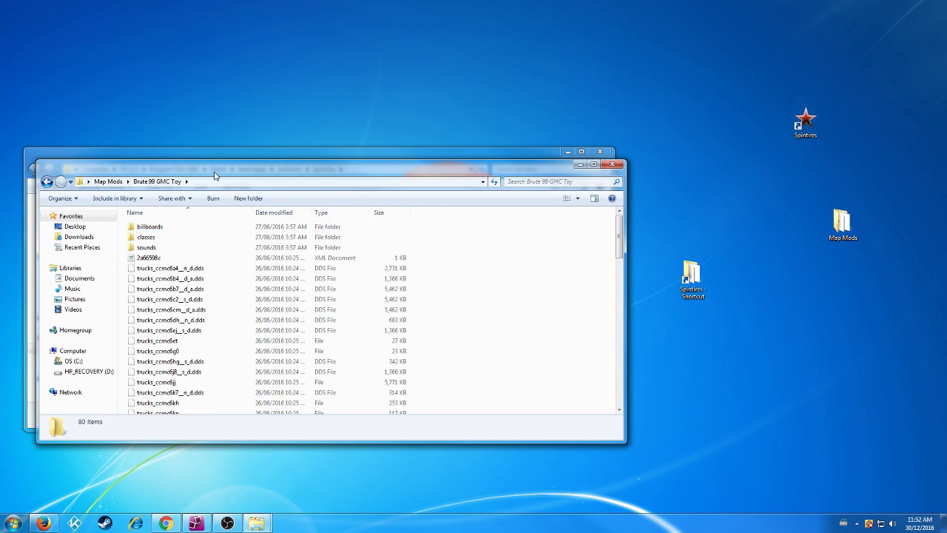
{"action": "left_click_drag", "start_coordinate": [212, 174], "coordinate": [607, 185]}
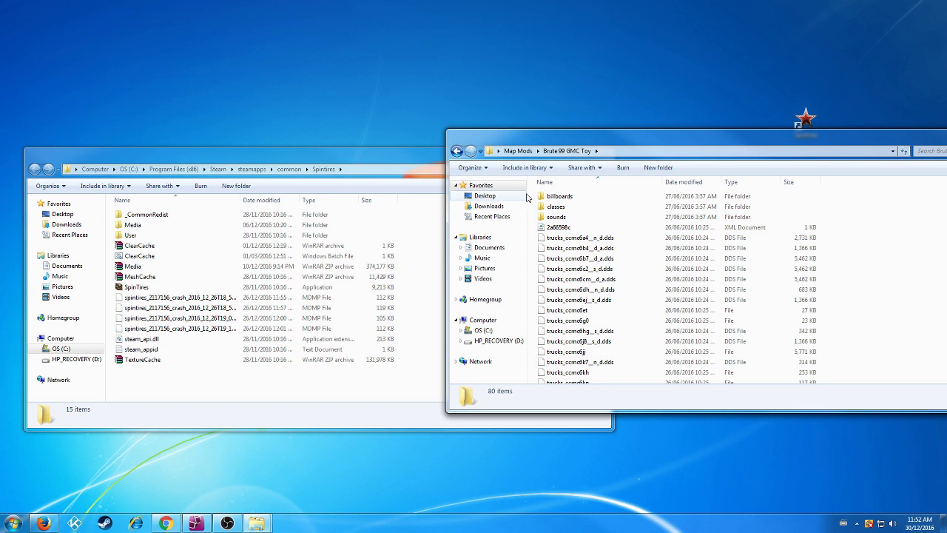
- Open the game's Media folder and browse the mod's billboards > trucks folder, then back out
{"action": "double_click", "coordinate": [126, 225]}
{"action": "left_click", "coordinate": [591, 198]}
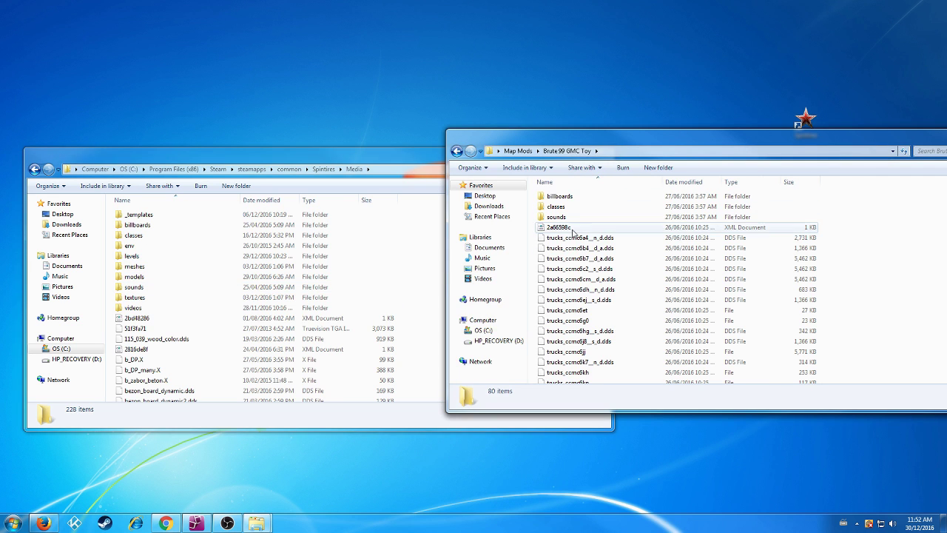
{"action": "left_click_drag", "start_coordinate": [845, 230], "coordinate": [469, 396]}
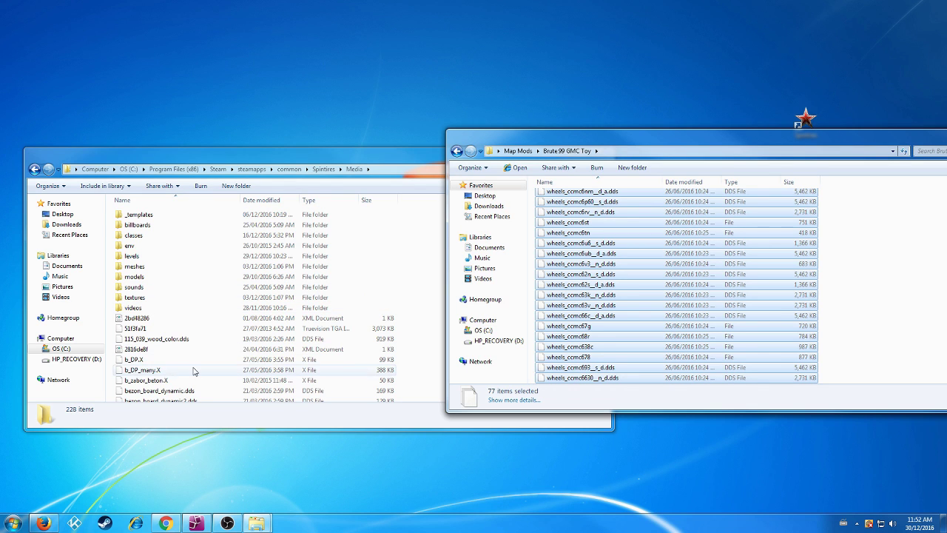
{"action": "left_click", "coordinate": [541, 203]}
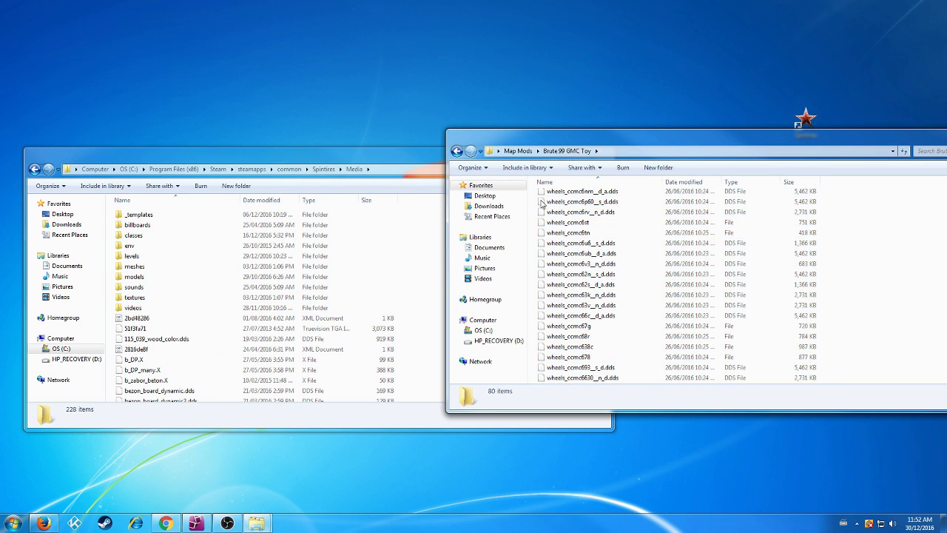
{"action": "scroll", "coordinate": [668, 271], "scroll_direction": "up", "scroll_amount": 20}
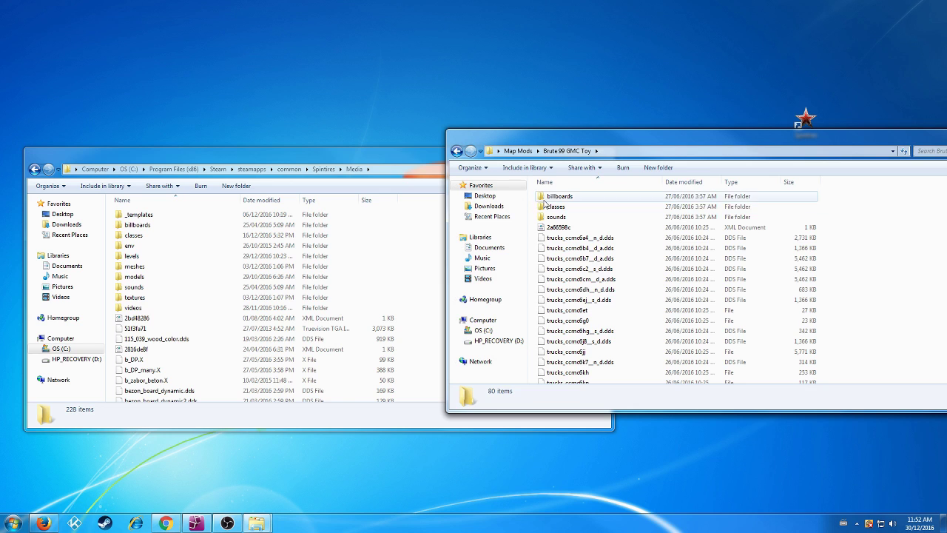
{"action": "double_click", "coordinate": [545, 199]}
{"action": "double_click", "coordinate": [555, 196]}
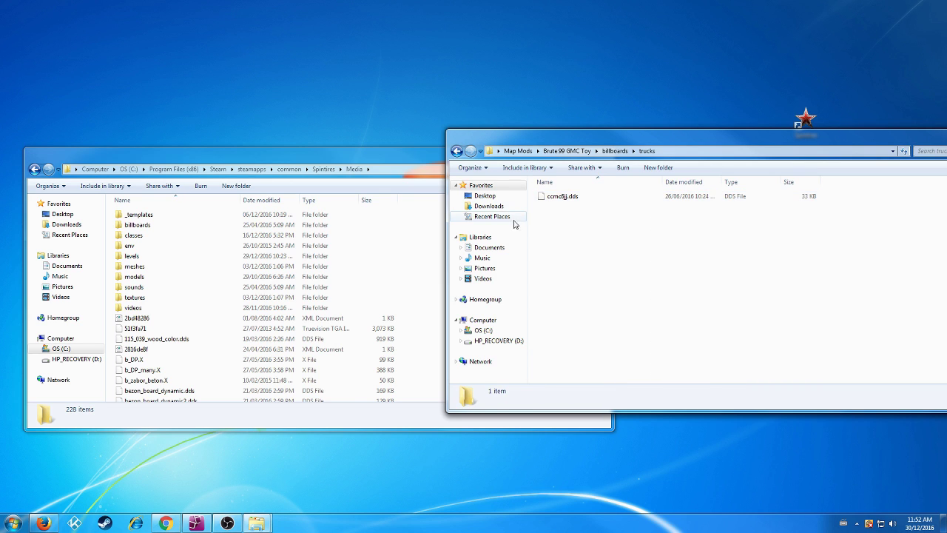
{"action": "left_click", "coordinate": [456, 151]}
{"action": "left_click", "coordinate": [457, 150]}
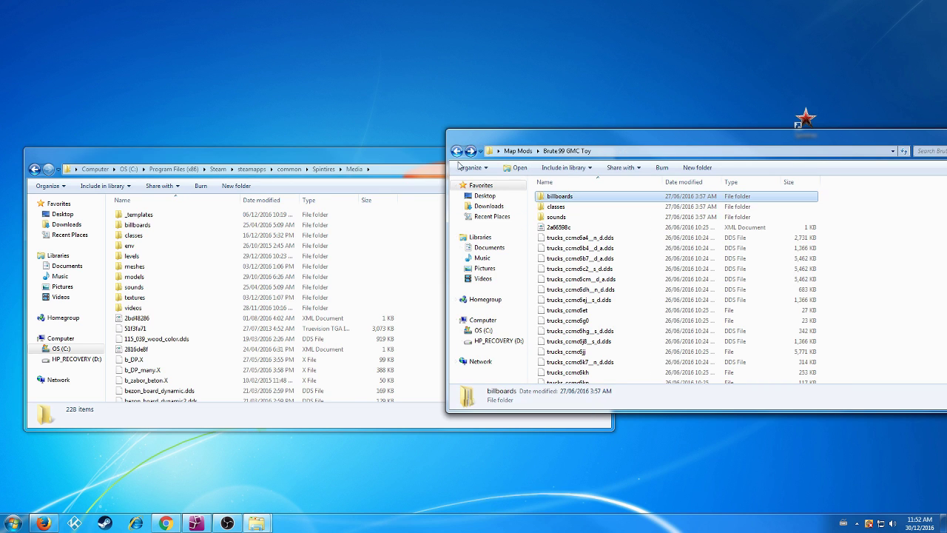
- Compare Media's billboards > trucks, then close the Brute 99 GMC Toy window and return to the Spintires folder
{"action": "double_click", "coordinate": [127, 225]}
{"action": "double_click", "coordinate": [130, 215]}
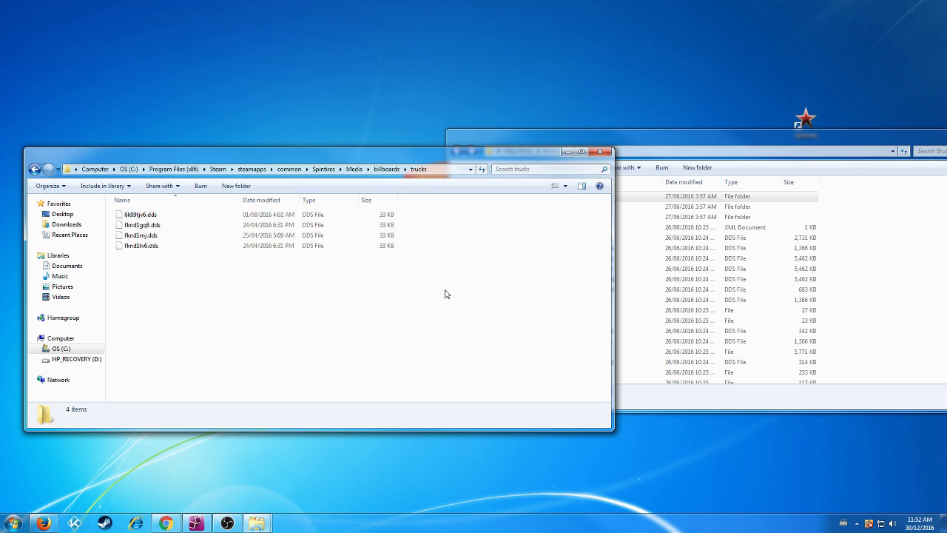
{"action": "left_click", "coordinate": [35, 169]}
{"action": "left_click", "coordinate": [35, 169]}
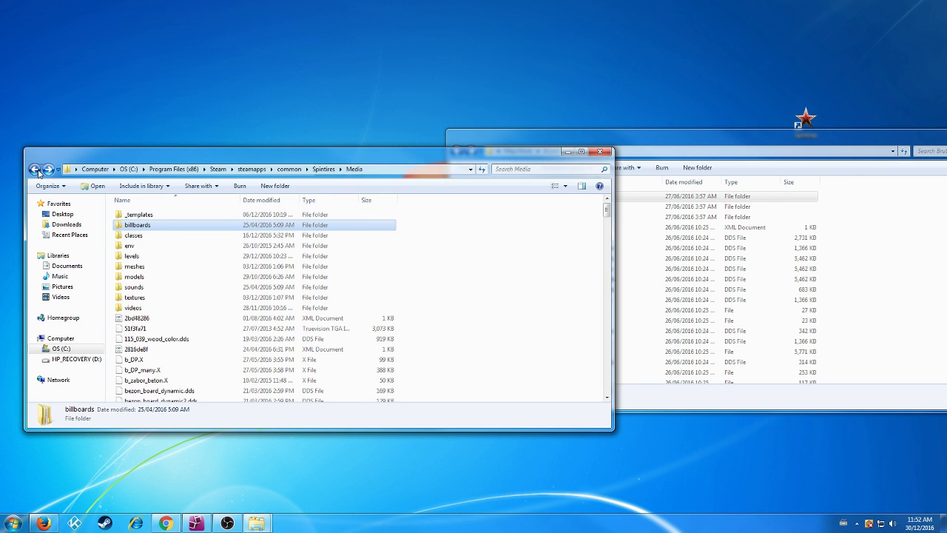
{"action": "left_click_drag", "start_coordinate": [807, 145], "coordinate": [640, 144]}
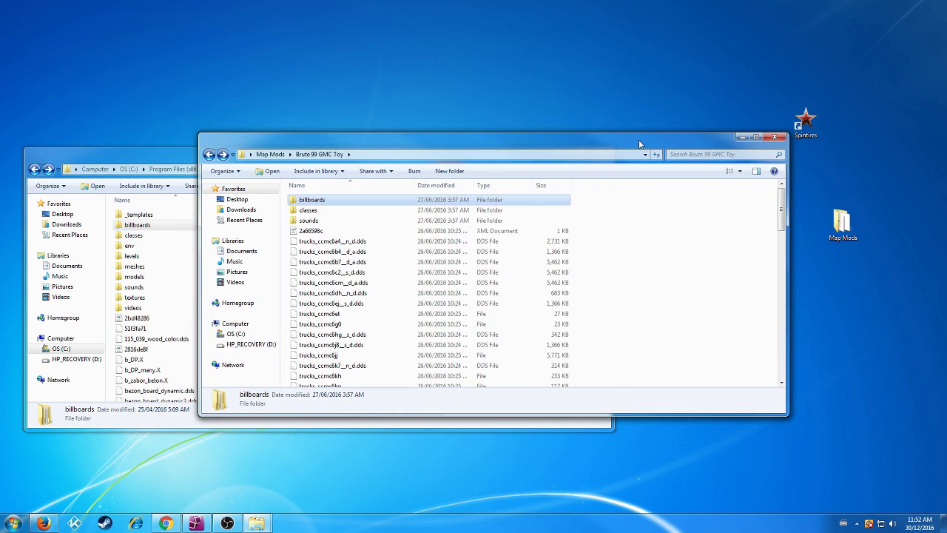
{"action": "left_click", "coordinate": [771, 137]}
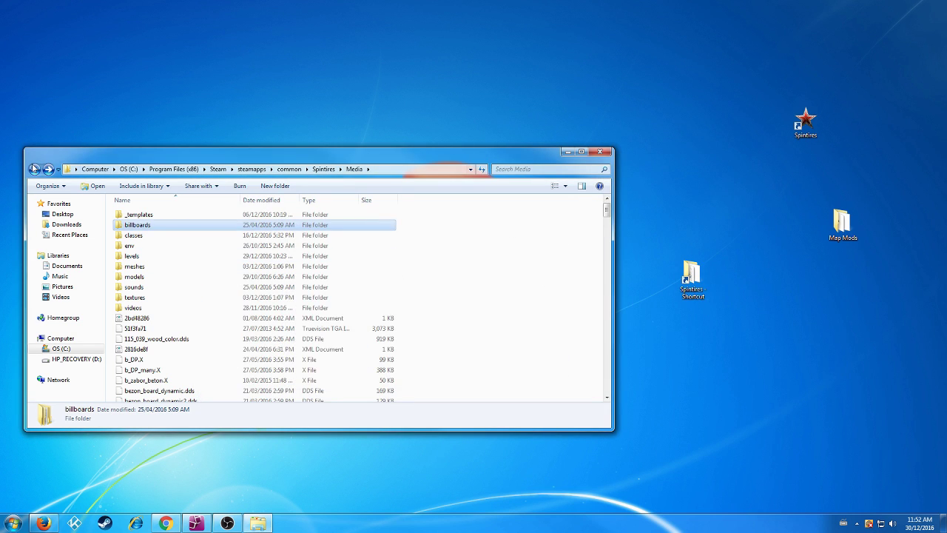
{"action": "key", "text": "BackSpace"}
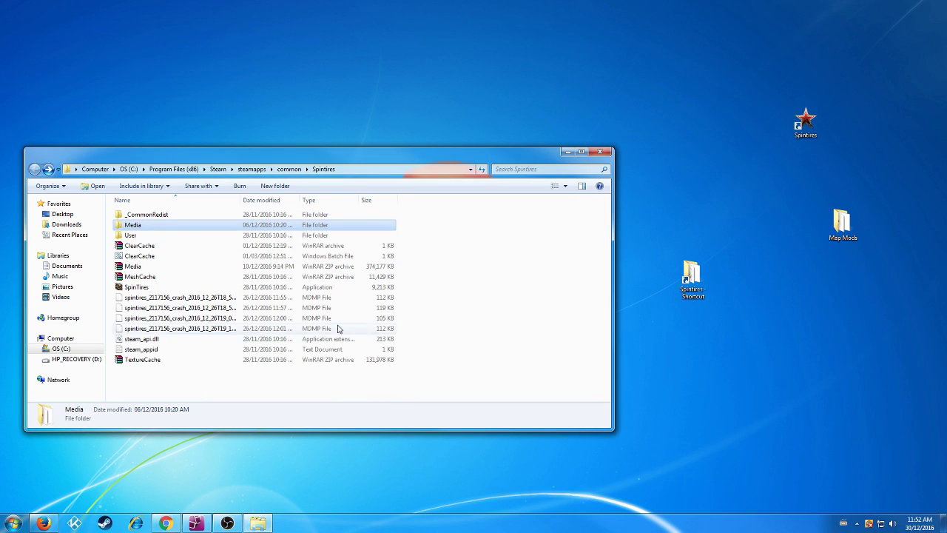
- Close the Spintires folder window to reveal the desktop
{"action": "left_click", "coordinate": [600, 152]}
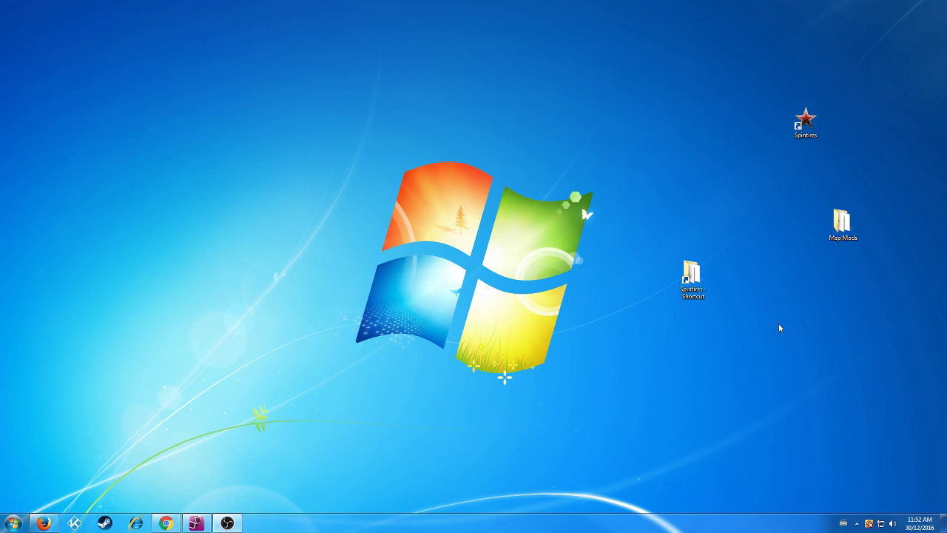